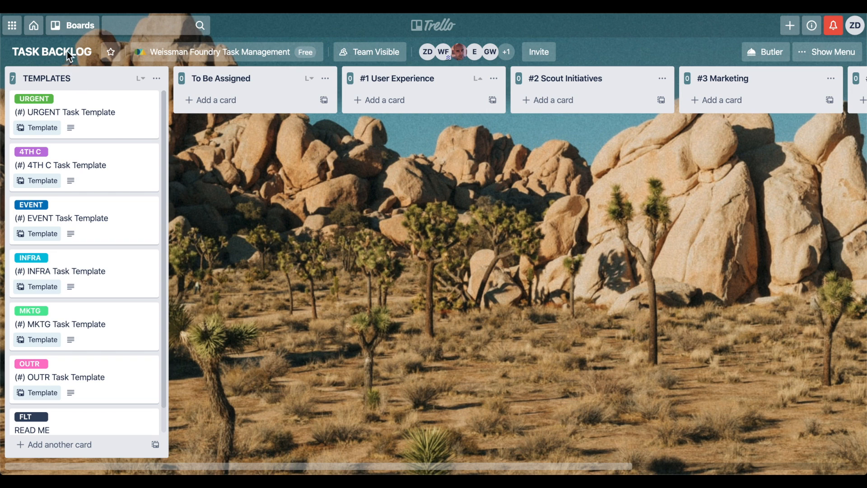
Open the Team Dragon board of the Weissman Foundry Task Management team and look through its Tasks list.
left_click(80, 27)
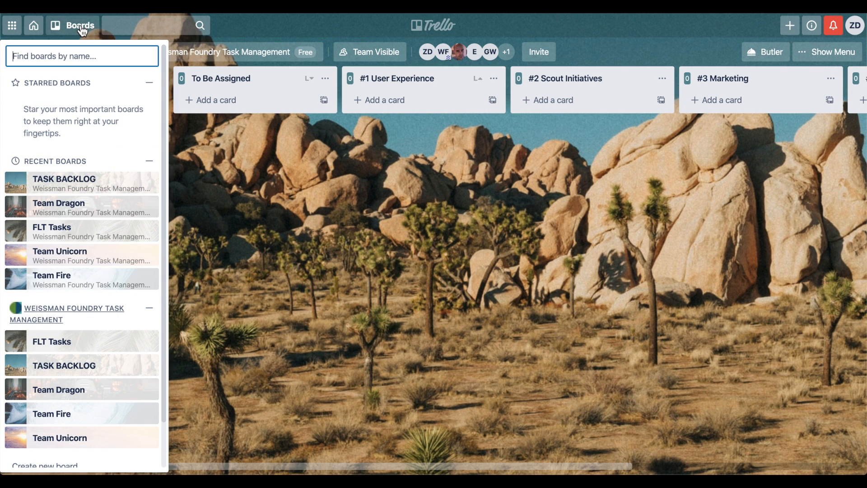
left_click(86, 312)
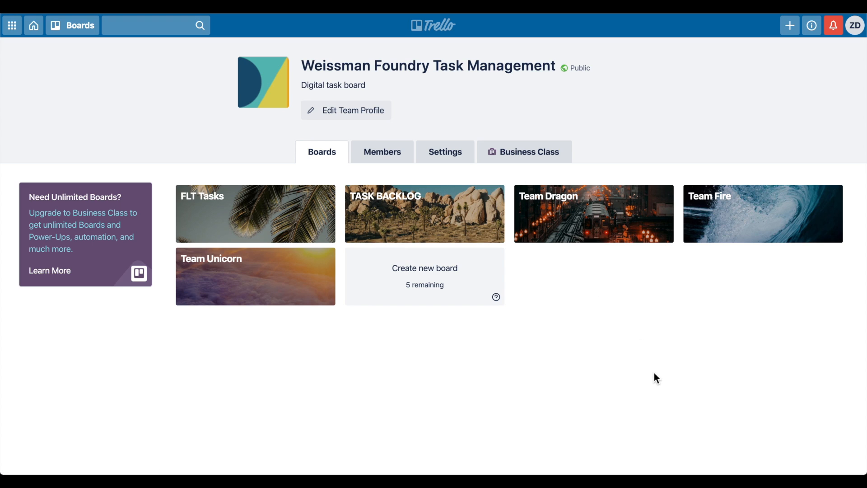
left_click(592, 220)
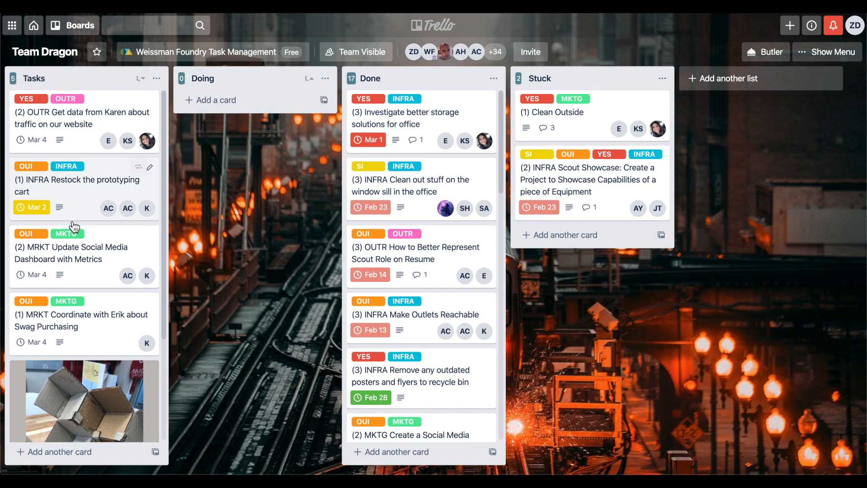
scroll(74, 226, "down", 3)
scroll(75, 223, "up", 3)
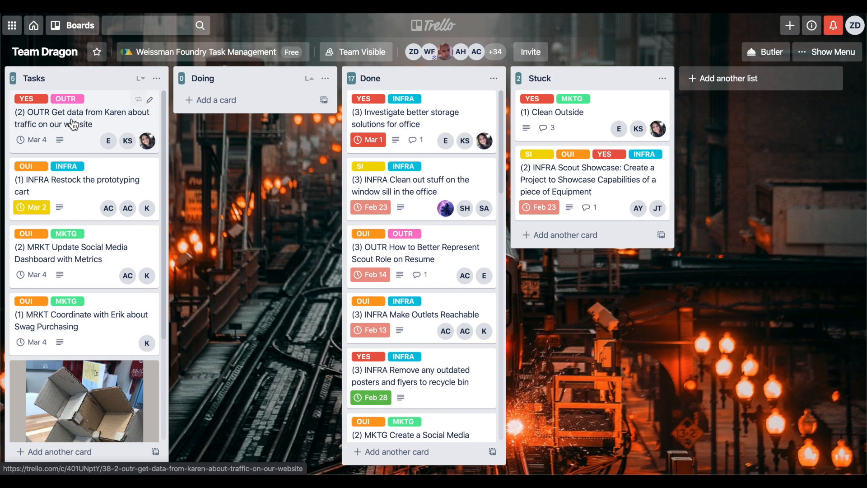
Move the OUTR card about website traffic data from Tasks to Doing, on to Done, and back to Tasks.
left_click_drag(72, 125, 218, 123)
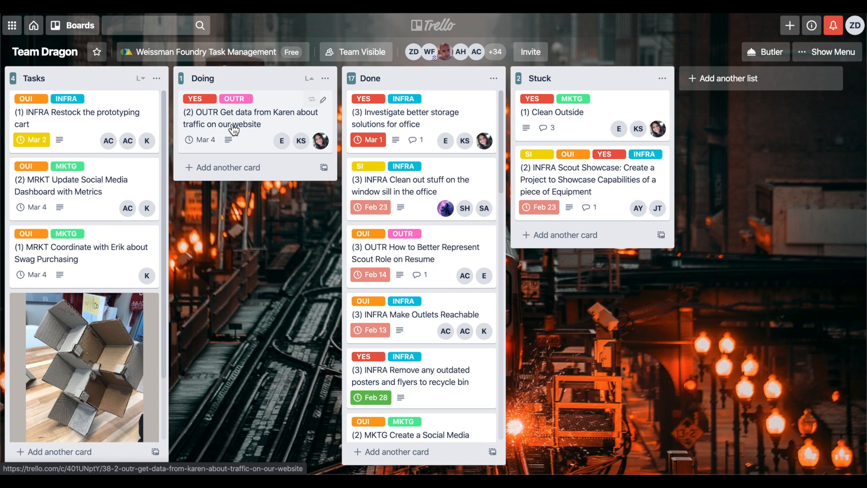
left_click_drag(234, 131, 431, 270)
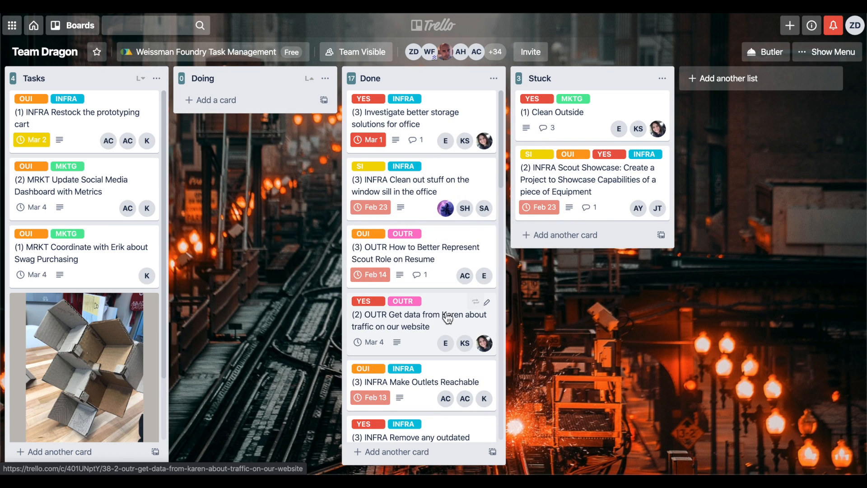
left_click_drag(448, 315, 113, 177)
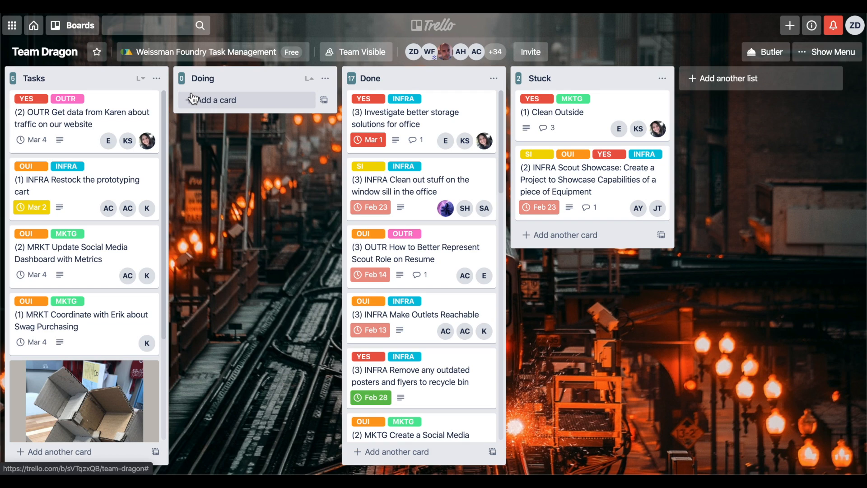
Switch to the TASK BACKLOG board and start a new card from the (#) URGENT Task Template.
left_click(75, 28)
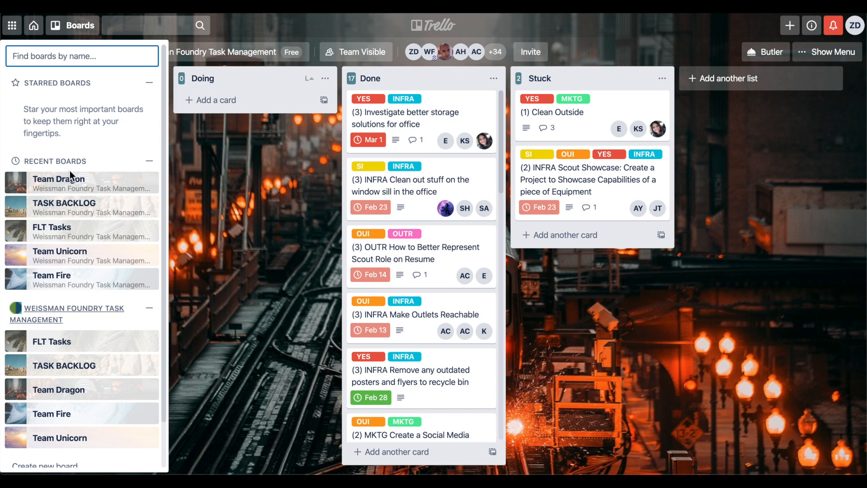
left_click(70, 366)
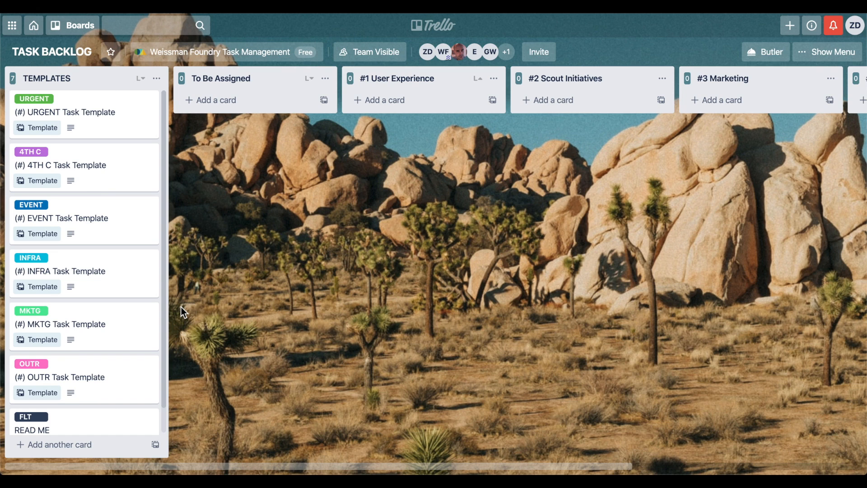
left_click(106, 111)
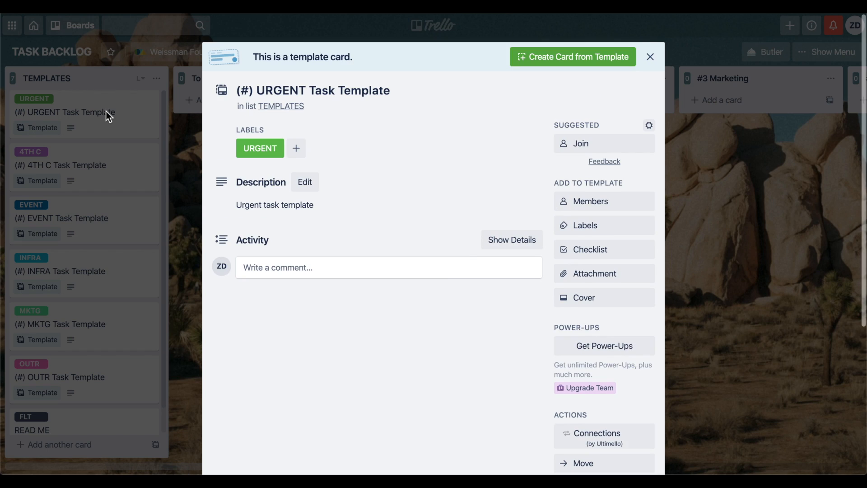
left_click(555, 66)
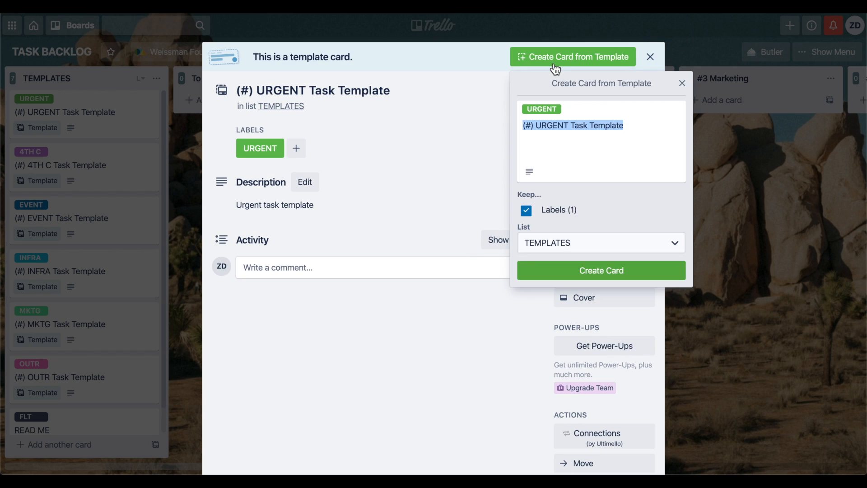
Title the new card "(#) URGENT Clean the kitchen" and create it in the To Be Assigned list.
left_click(605, 120)
left_click_drag(574, 129, 640, 134)
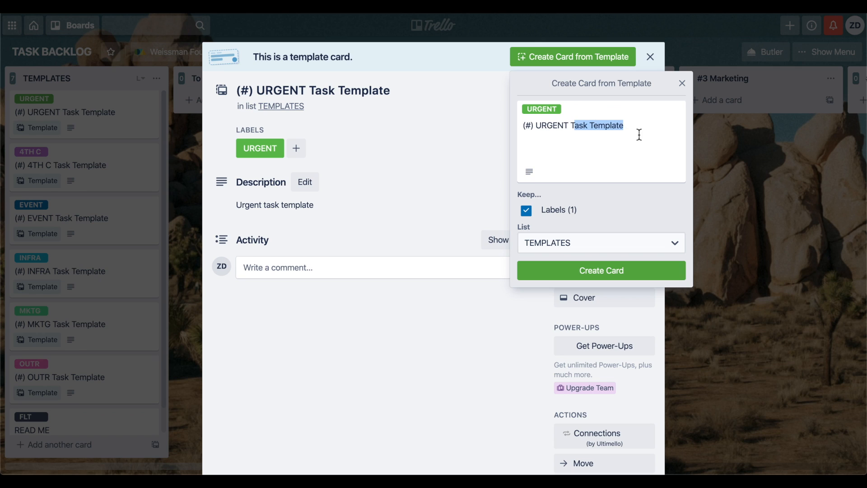
key("BackSpace")
key("BackSpace")
key("BackSpace")
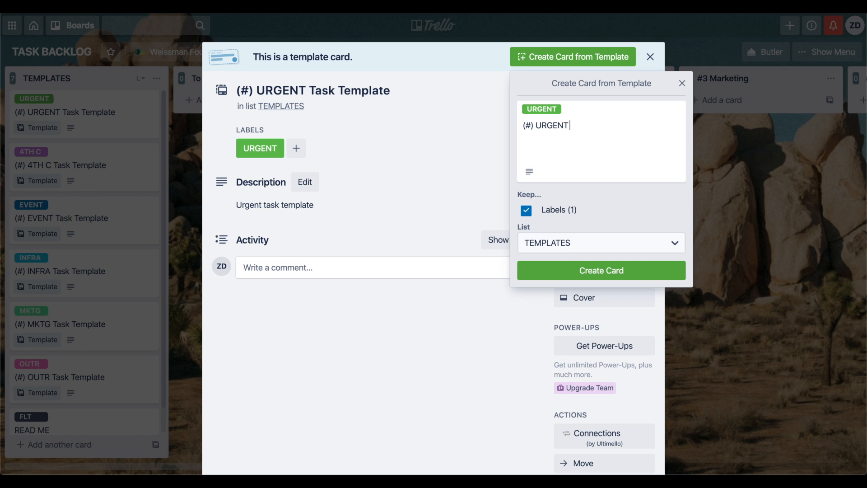
type("Clean the kitchen")
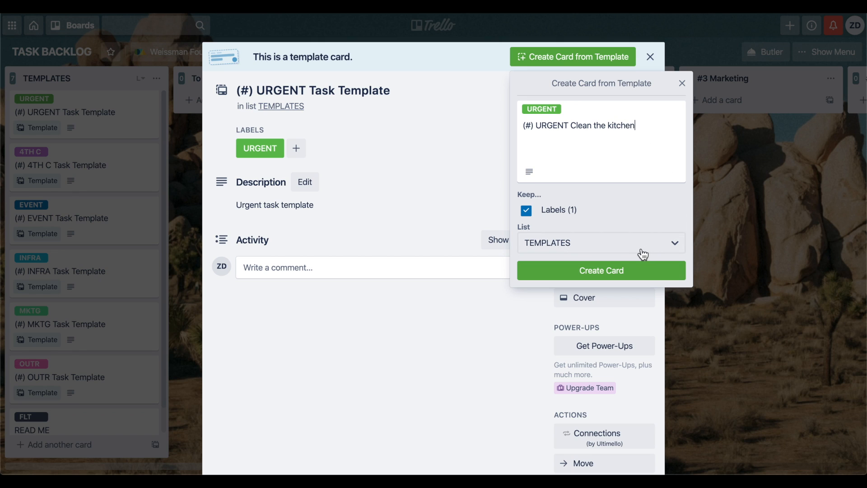
left_click(606, 248)
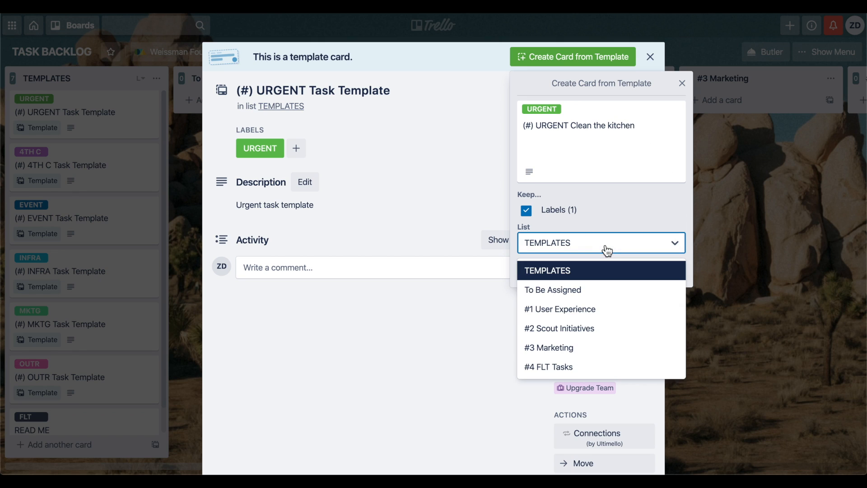
left_click(584, 291)
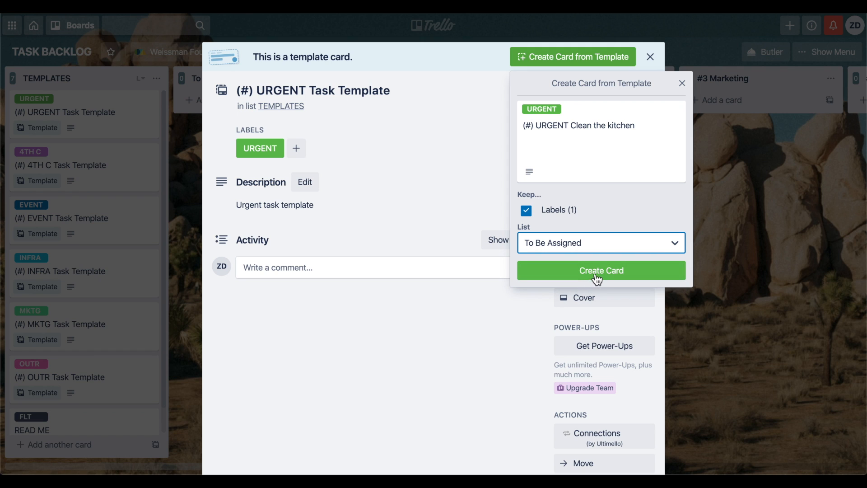
left_click(597, 274)
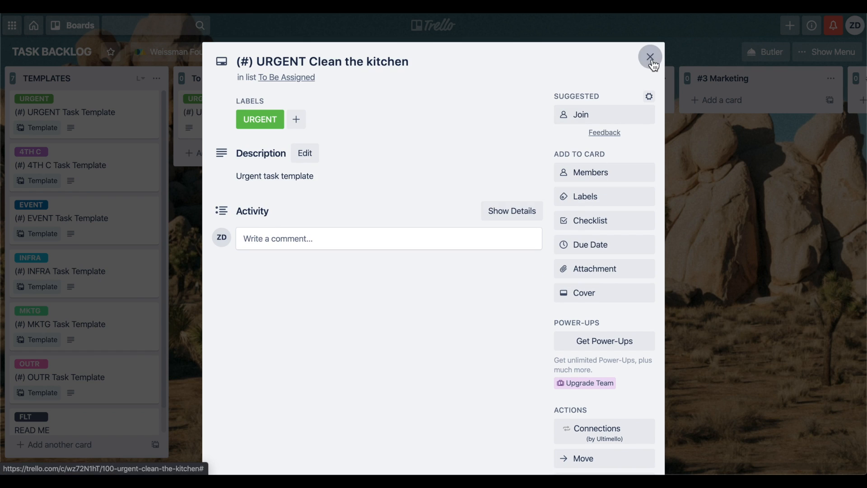
left_click(651, 57)
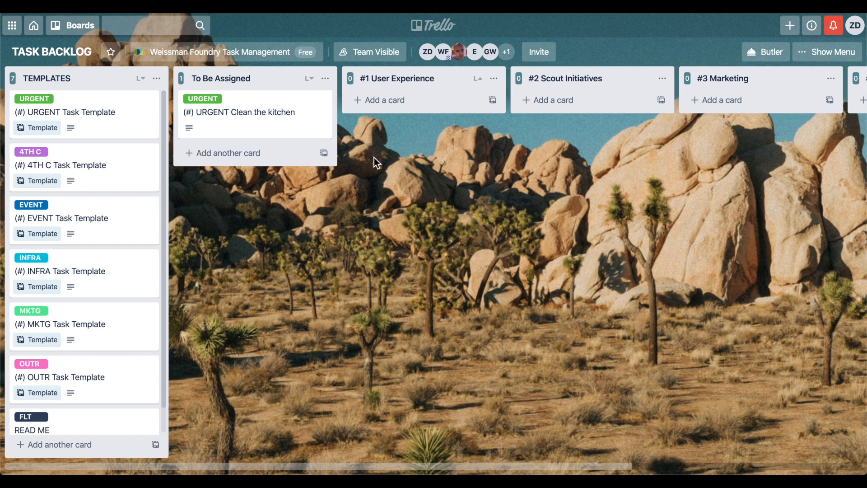
Replace the kitchen card's description with "The kitchen needs to be cleaned! Please clean the fridge, the microwave, etc.".
left_click(288, 118)
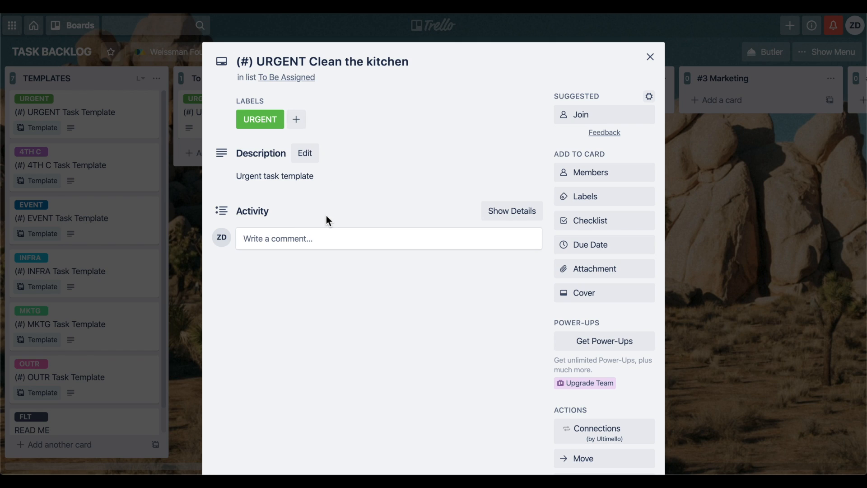
left_click(304, 156)
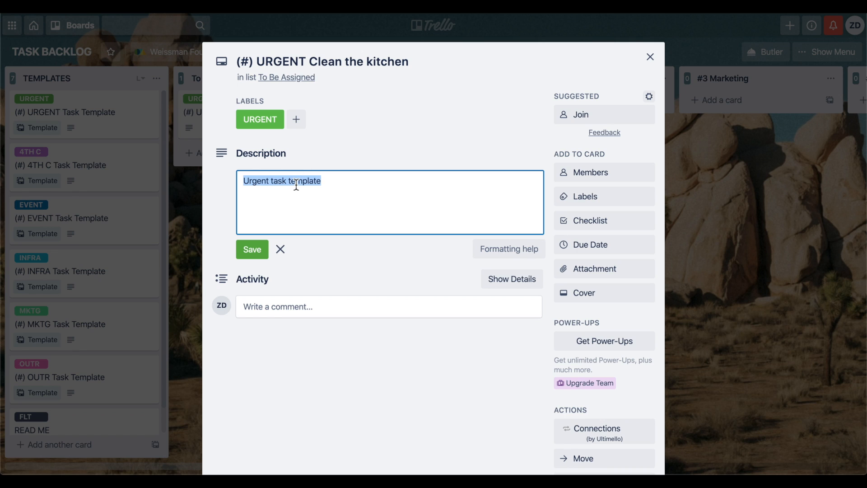
type("The kit")
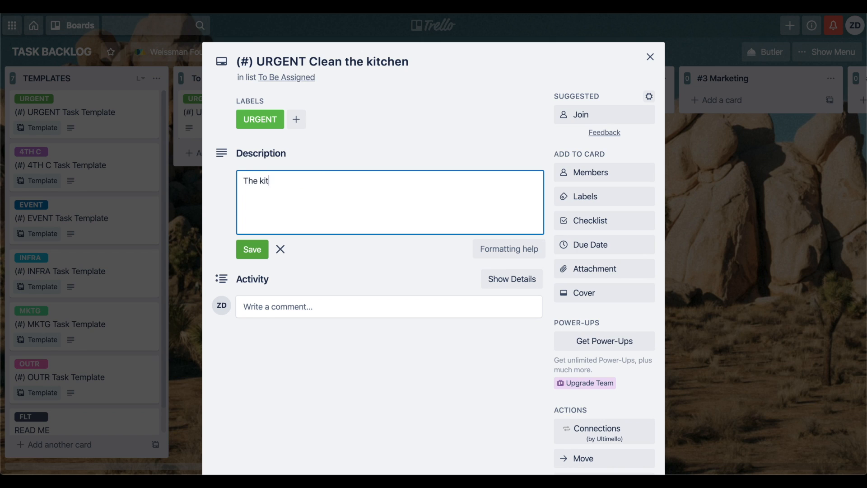
type("chen needs to be cleaned! Plea")
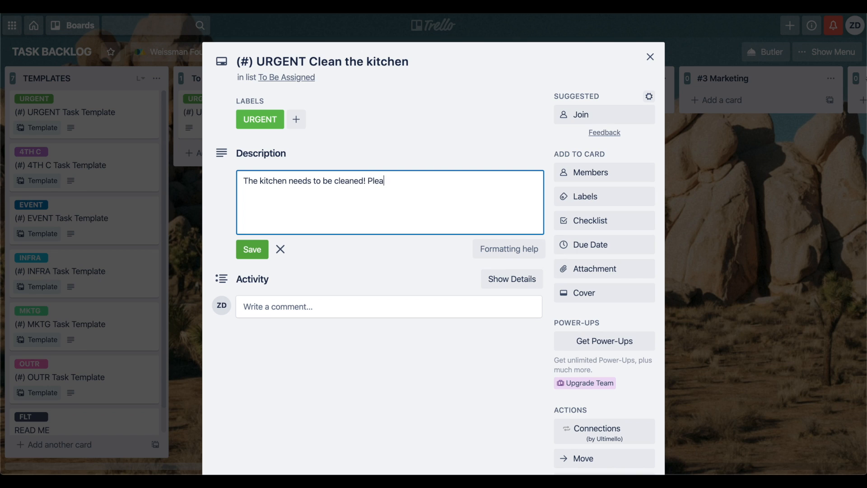
type("se clean the fridge, the m")
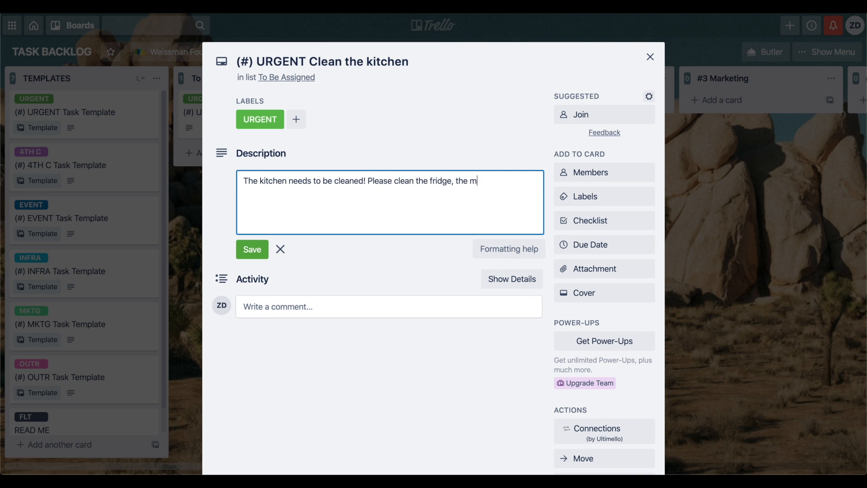
type("icrowave, etc.")
left_click(260, 251)
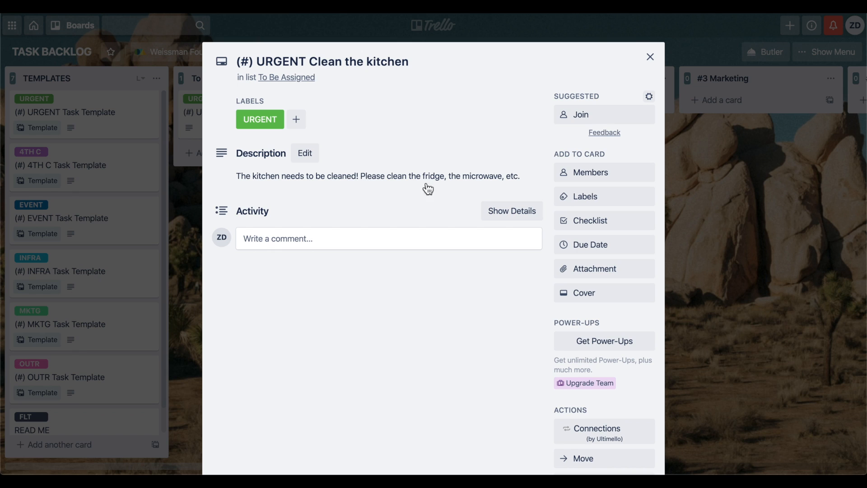
Add a checklist titled Checklist to the kitchen card with the items "clean the fridge" and "Clean the microwave".
left_click(596, 220)
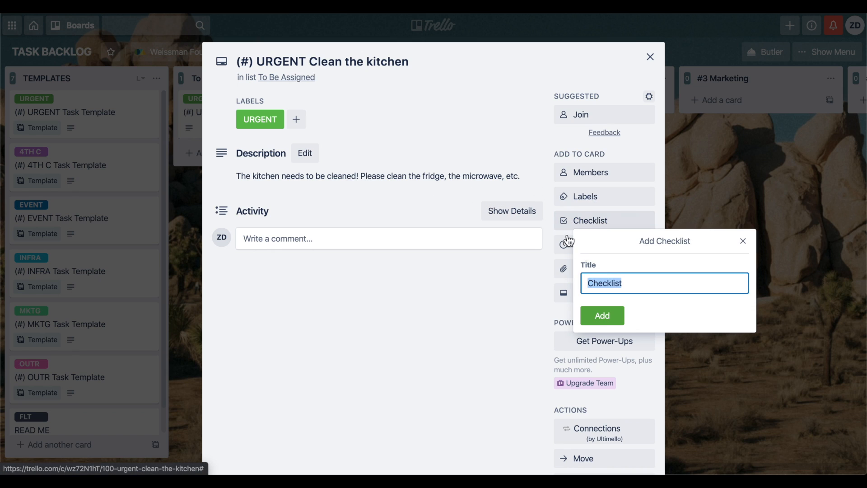
left_click(612, 319)
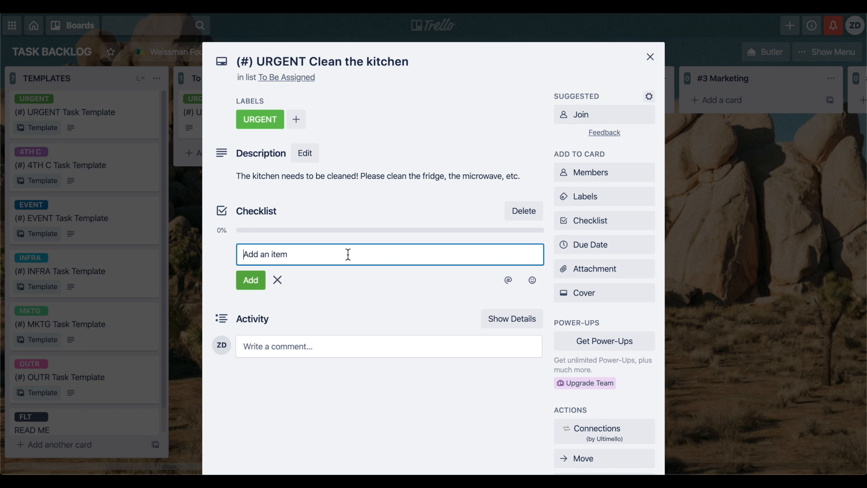
type("clean the fridge")
key("Return")
type("Clean the ")
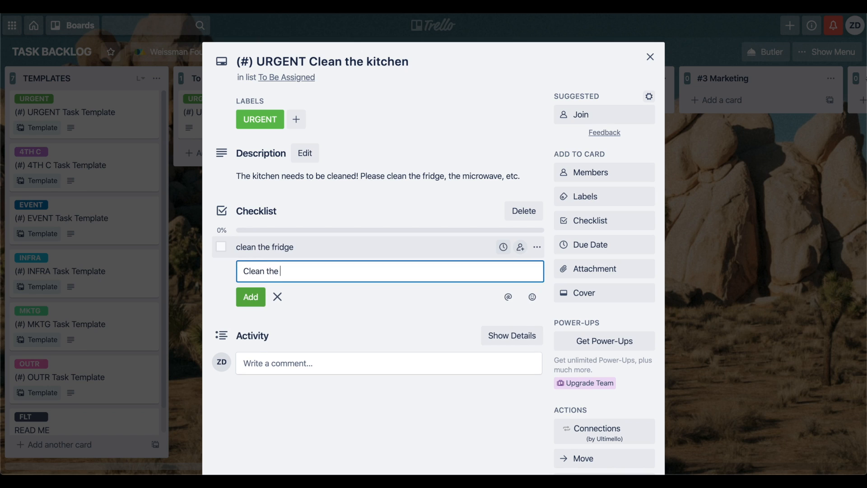
type("microwave")
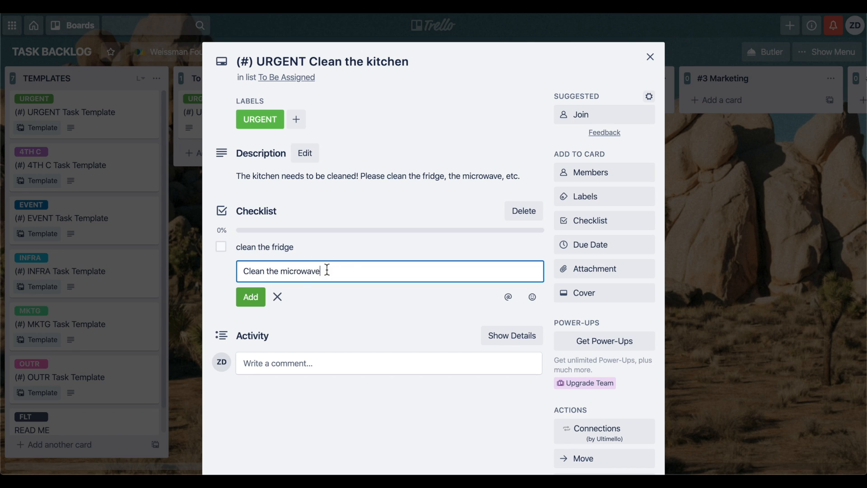
left_click(252, 297)
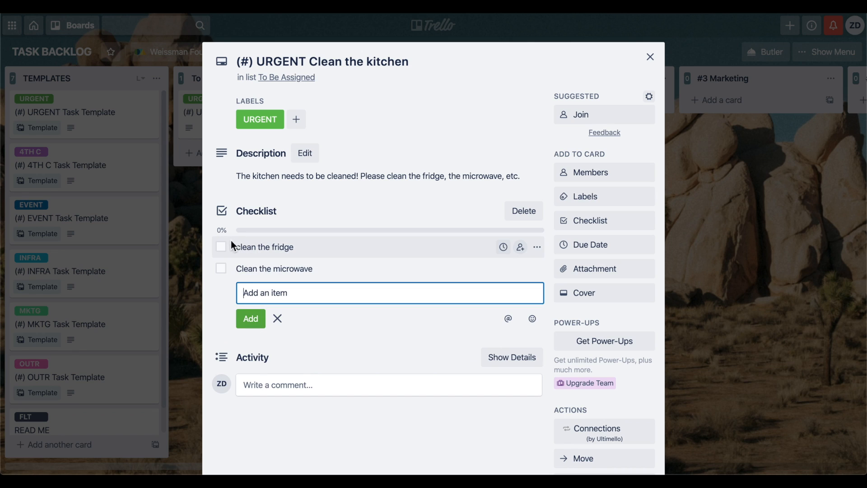
Mark both checklist items as complete and clear them again.
left_click(221, 247)
left_click(221, 269)
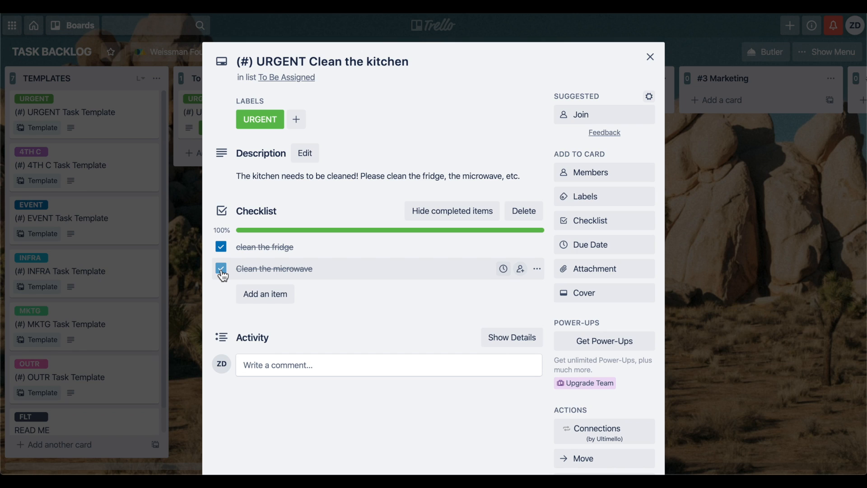
left_click(222, 271)
left_click(222, 247)
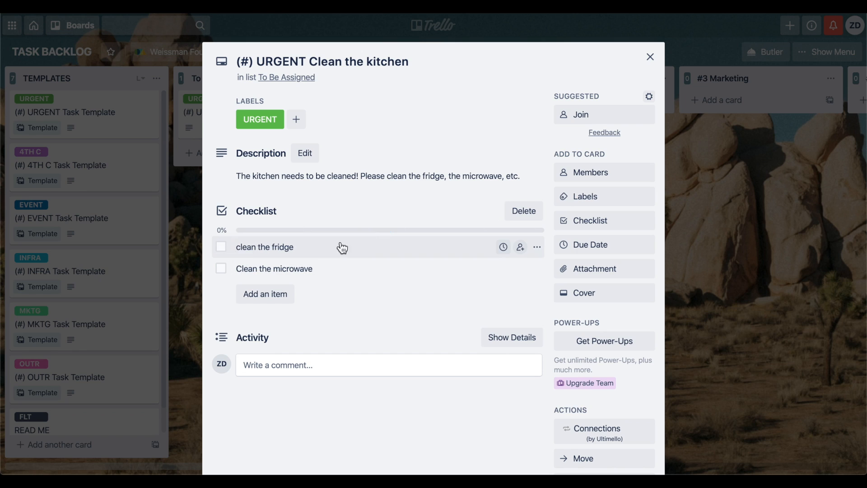
Set the kitchen card's due date to 3/6/2020 and save it.
left_click(601, 244)
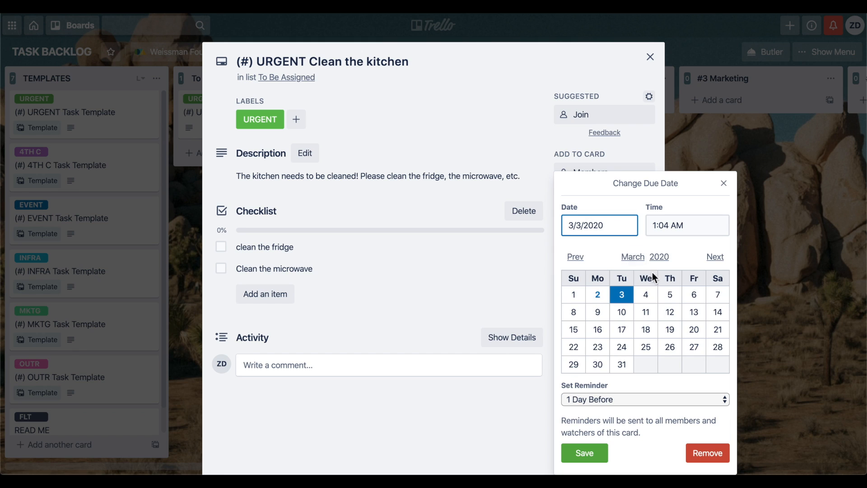
left_click(695, 298)
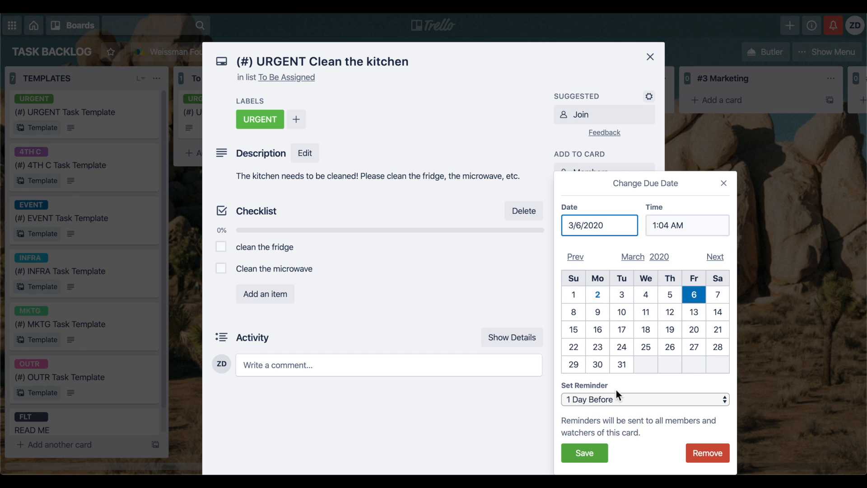
left_click(592, 457)
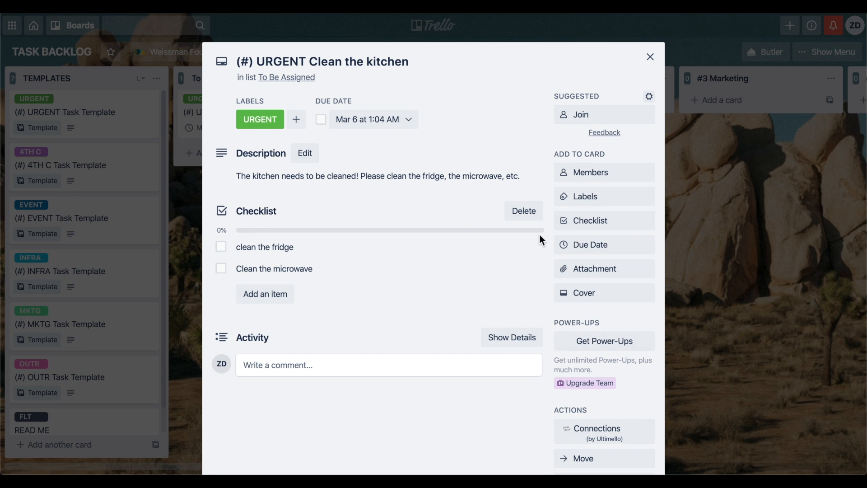
scroll(538, 235, "down", 3)
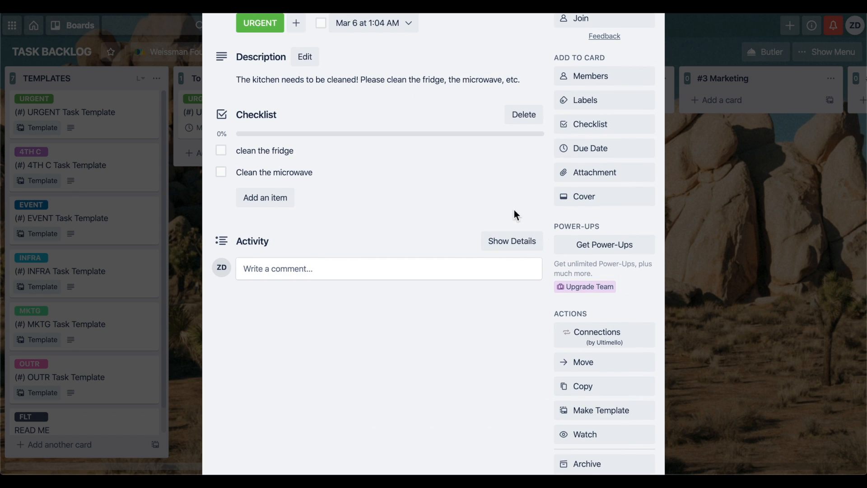
Look at the kitchen card's attachment sources and its cover option without adding either.
left_click(586, 174)
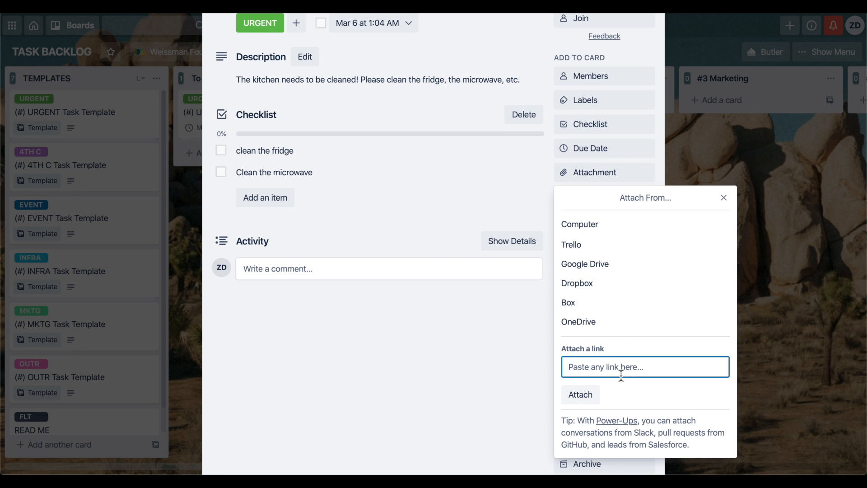
left_click(590, 395)
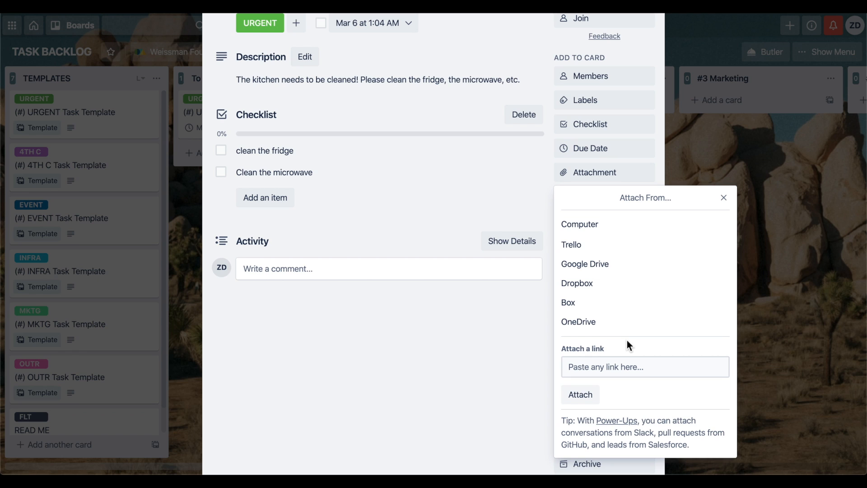
left_click(724, 199)
left_click(618, 201)
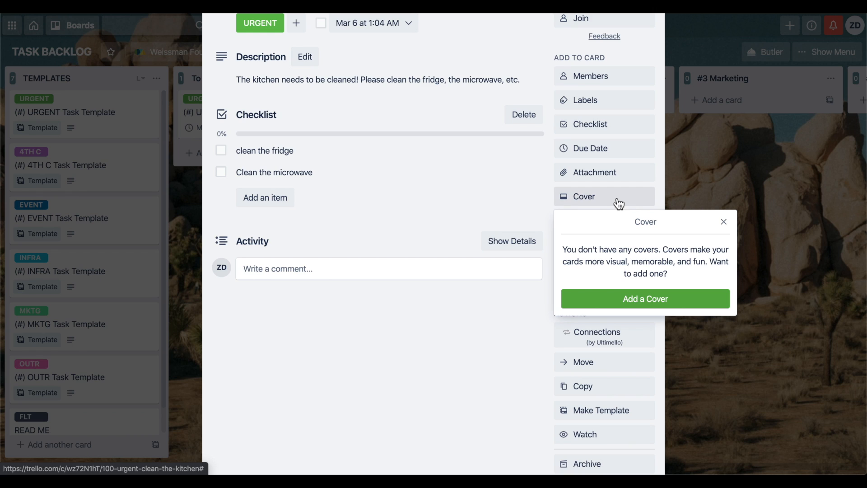
left_click(724, 224)
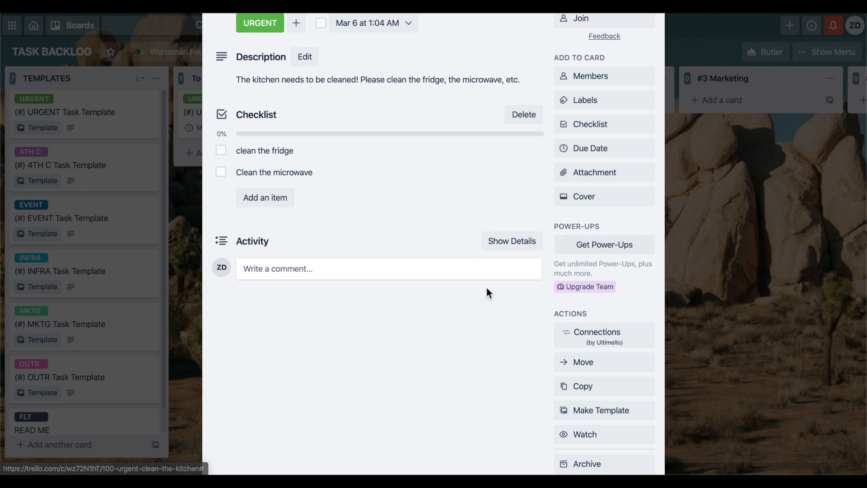
Try retitling the kitchen card as "(1) URGENT Clean the kitchen".
scroll(452, 290, "up", 3)
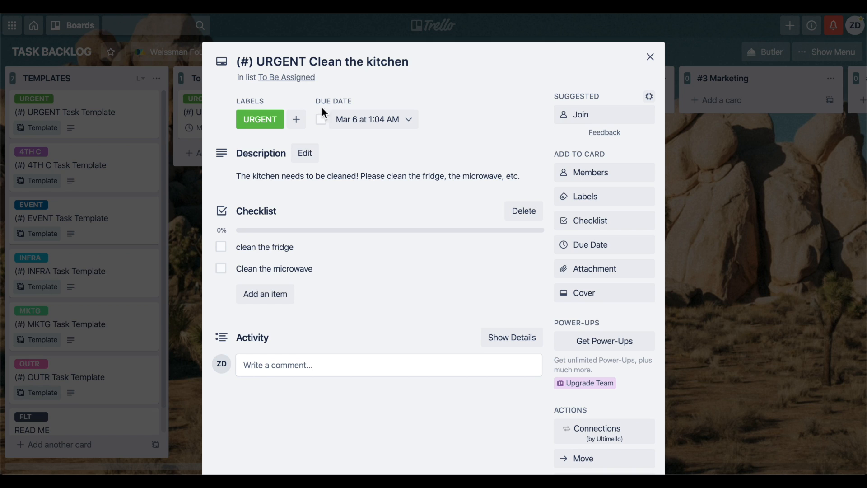
left_click(247, 61)
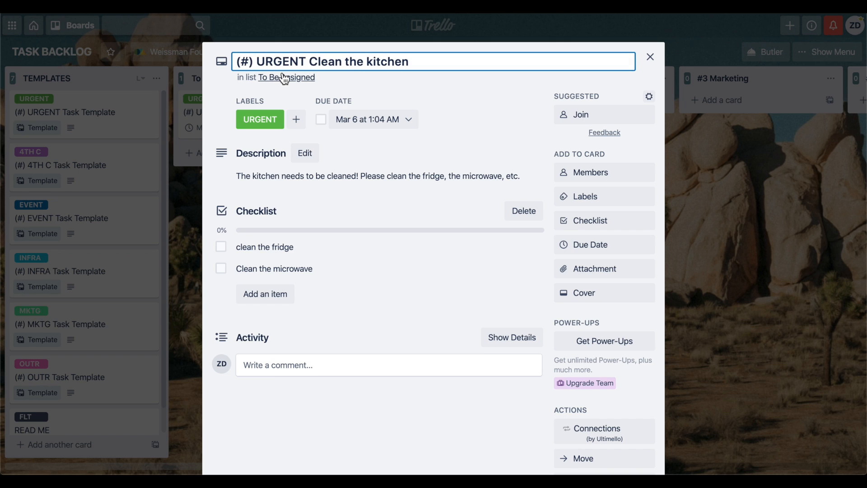
key("BackSpace")
type("1")
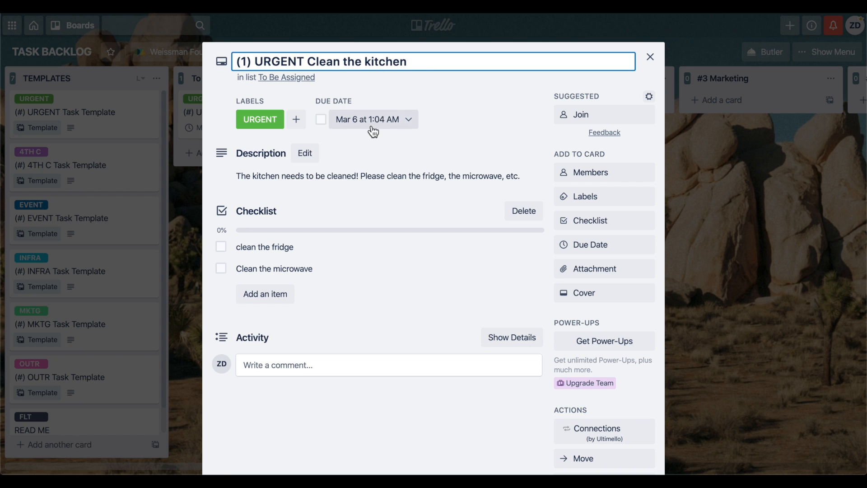
left_click(393, 149)
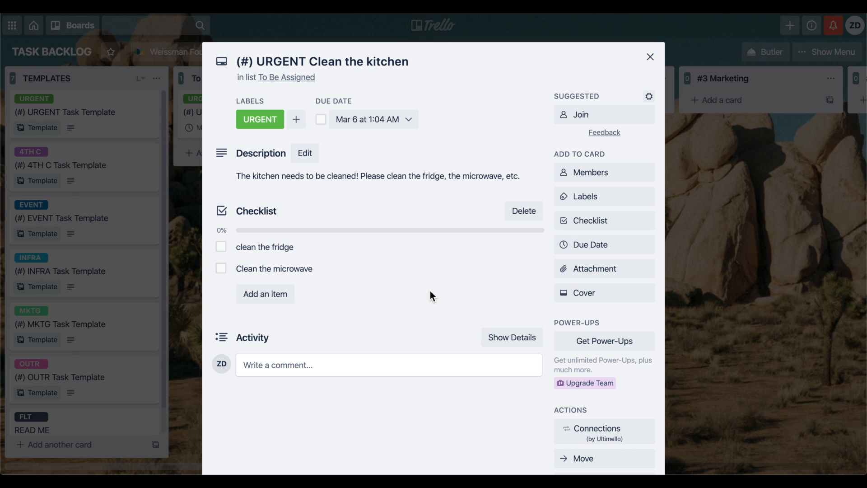
Add the orange OUI label to the kitchen card alongside its URGENT label.
left_click(297, 121)
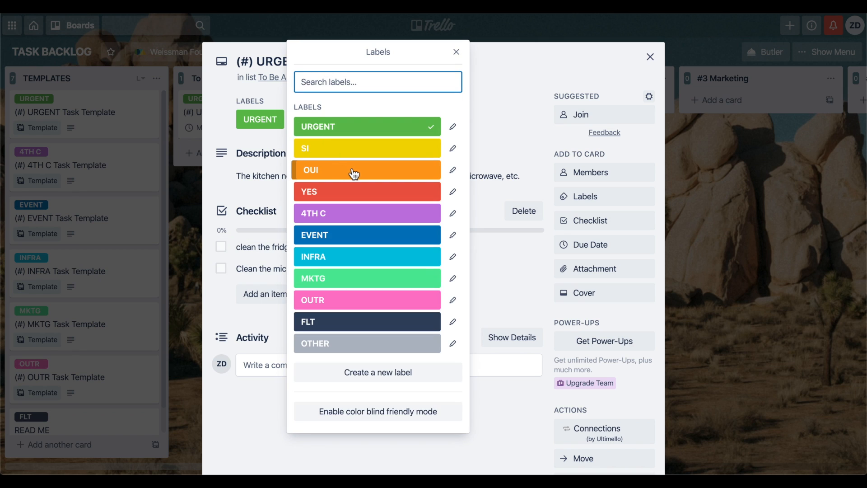
left_click(454, 52)
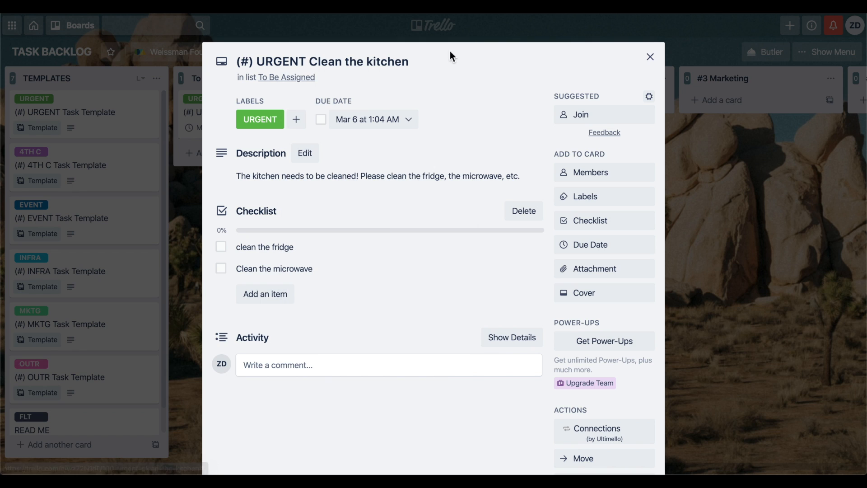
left_click(298, 122)
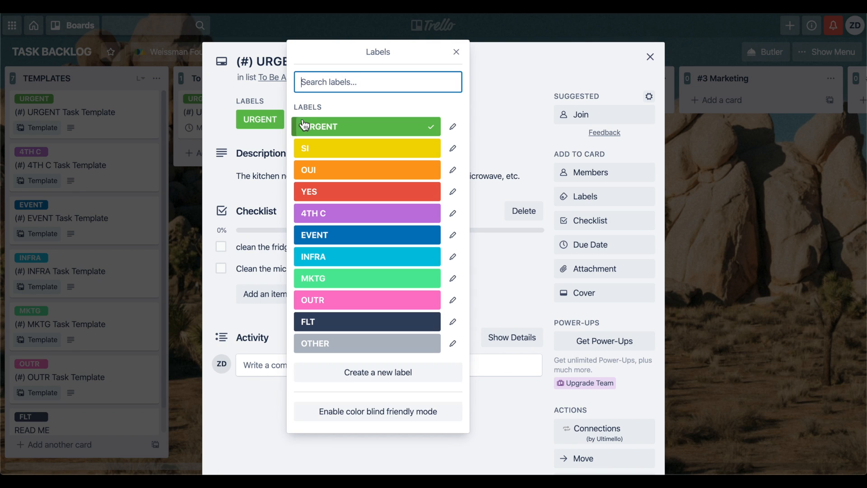
left_click(339, 171)
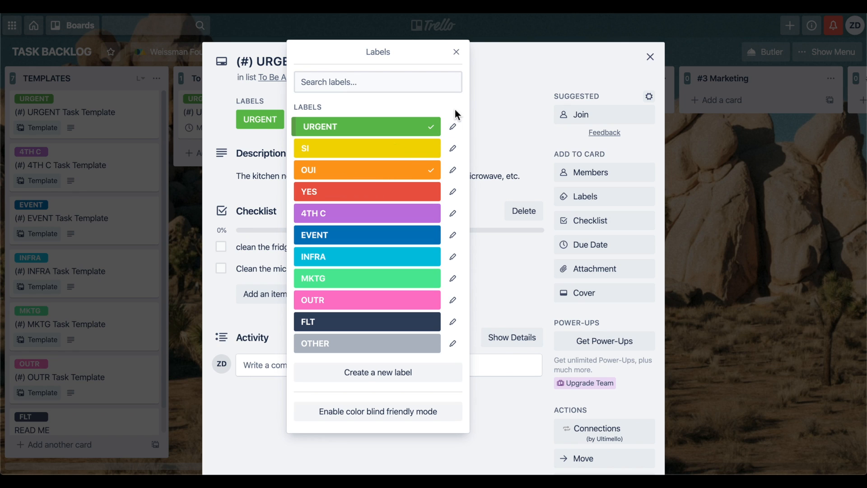
left_click(458, 53)
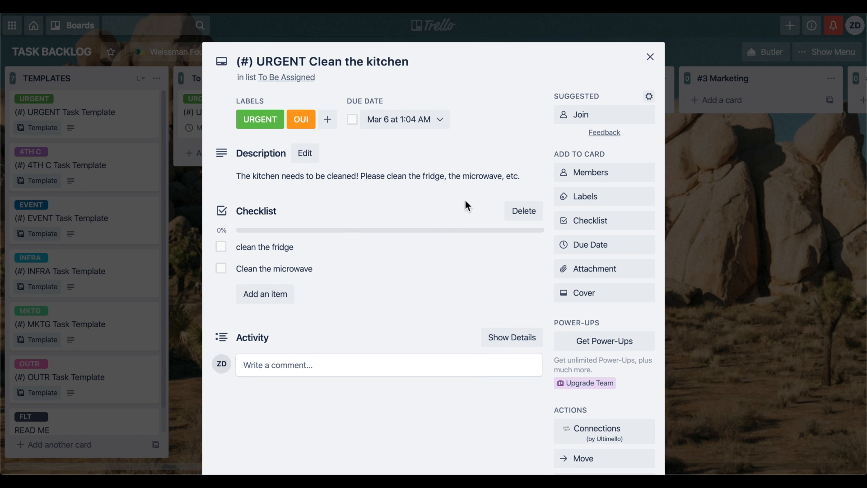
Move the kitchen card to position 6 of the Tasks list on the Team Dragon board.
scroll(484, 198, "down", 1)
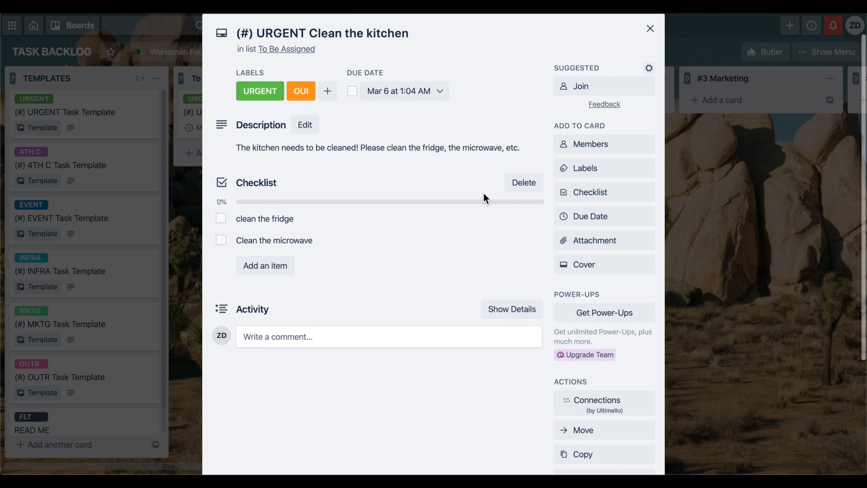
scroll(483, 191, "down", 3)
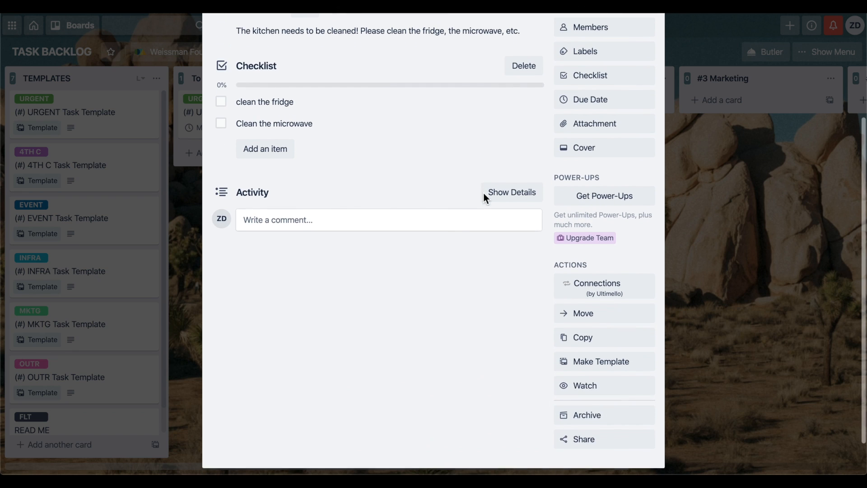
left_click(600, 322)
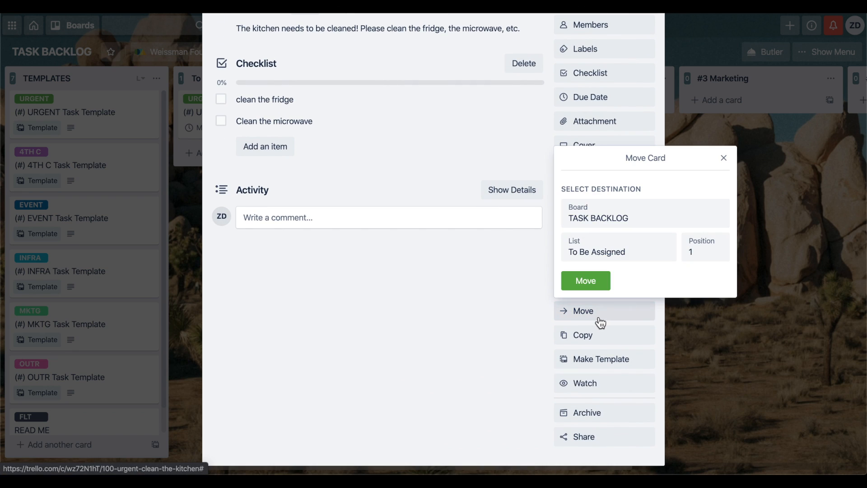
left_click(615, 223)
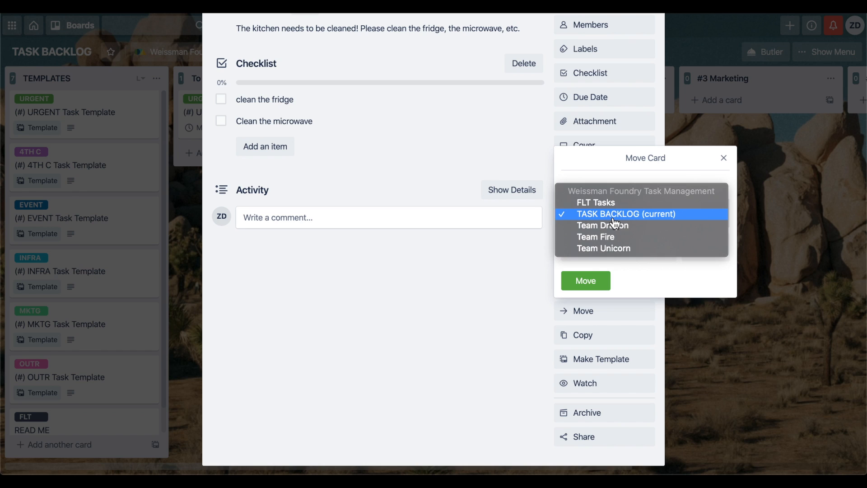
left_click(638, 226)
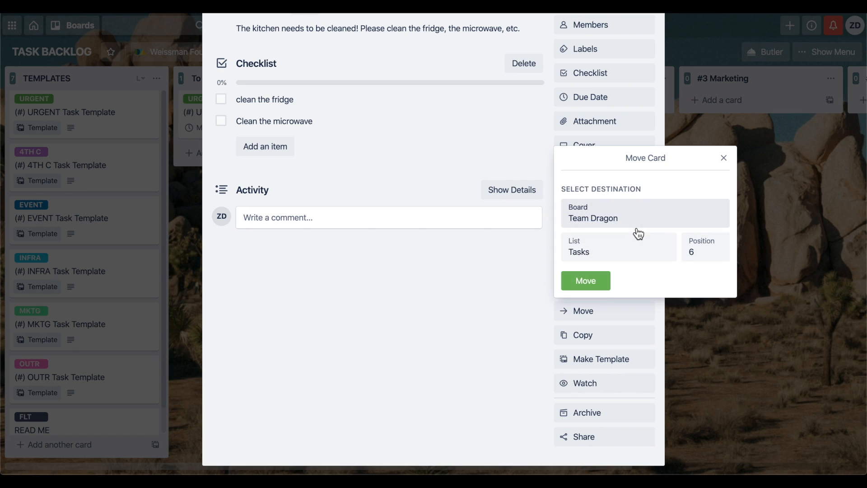
left_click(604, 249)
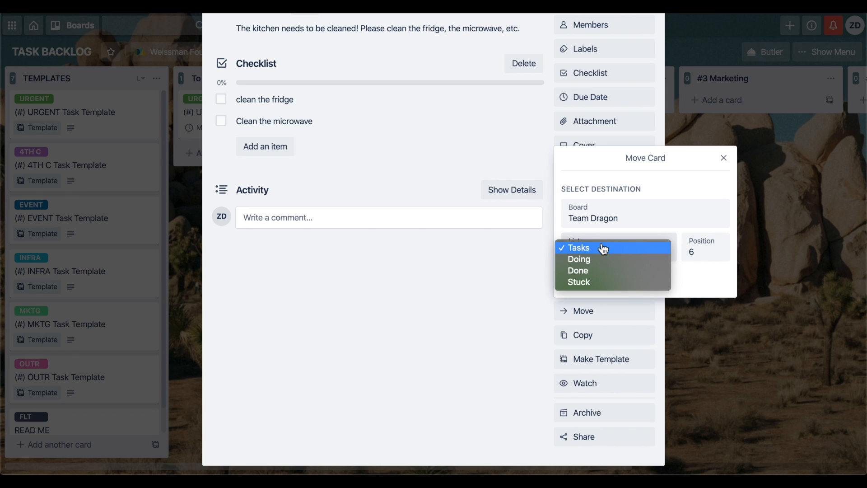
left_click(698, 286)
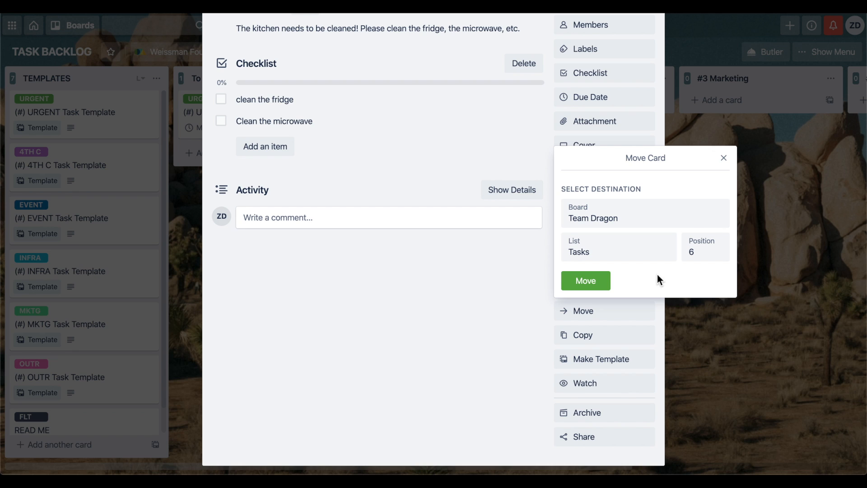
left_click(601, 282)
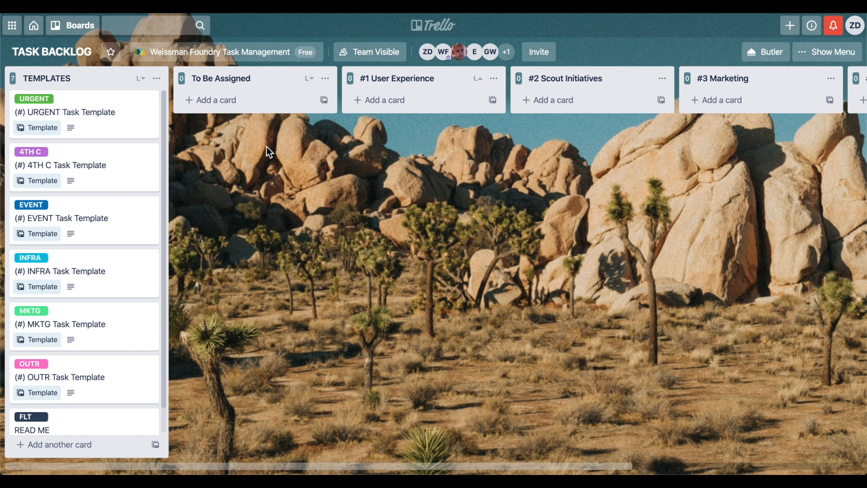
Switch to the Team Dragon board and locate the kitchen card in its Tasks list.
left_click(88, 30)
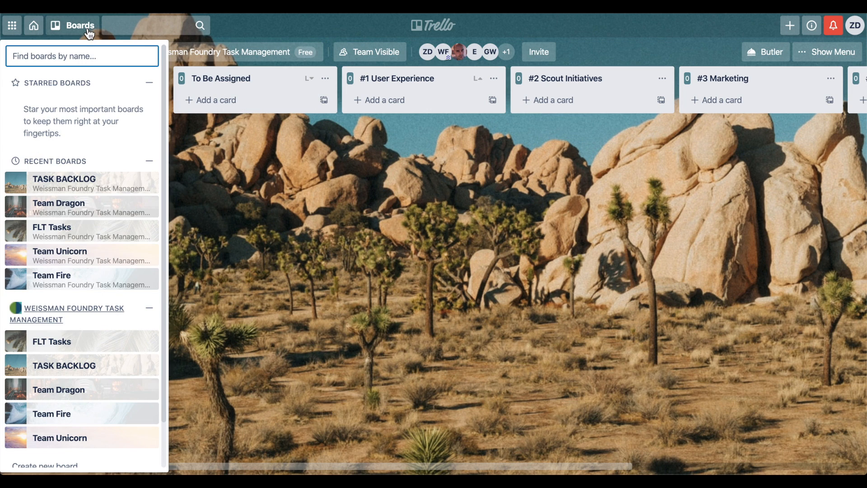
left_click(95, 390)
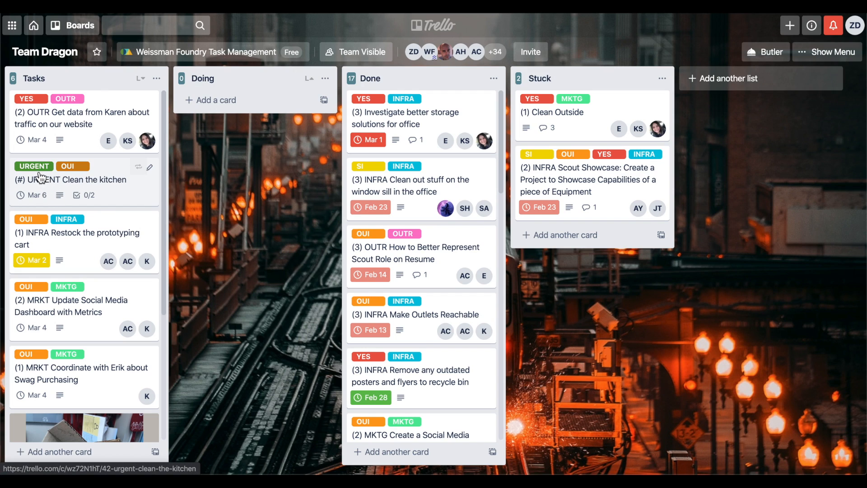
scroll(58, 186, "down", 1)
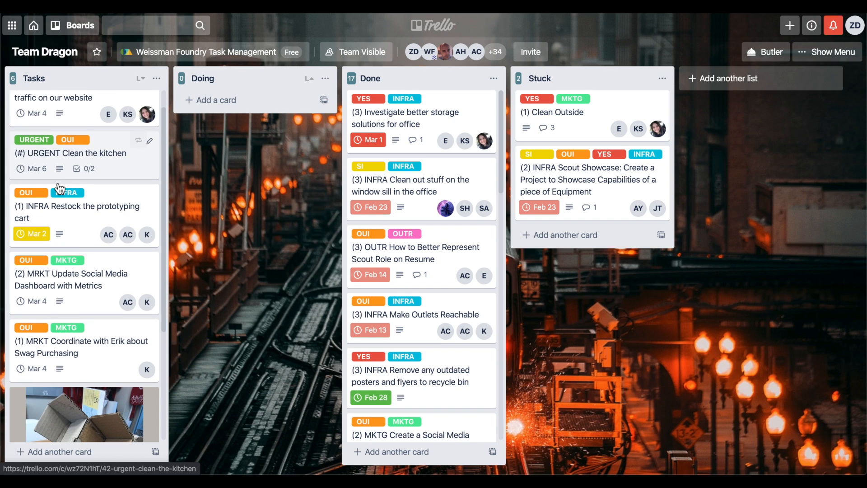
Open the URGENT Clean the kitchen card and assign yourself to it as a member.
left_click(58, 156)
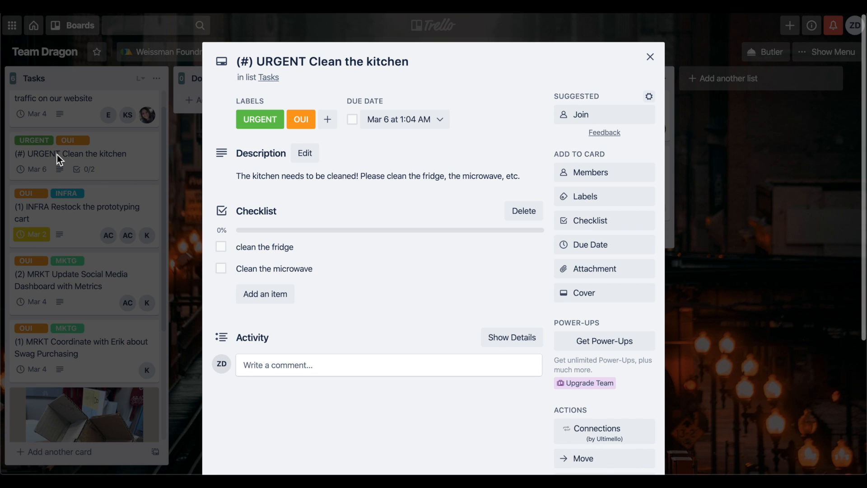
left_click(583, 179)
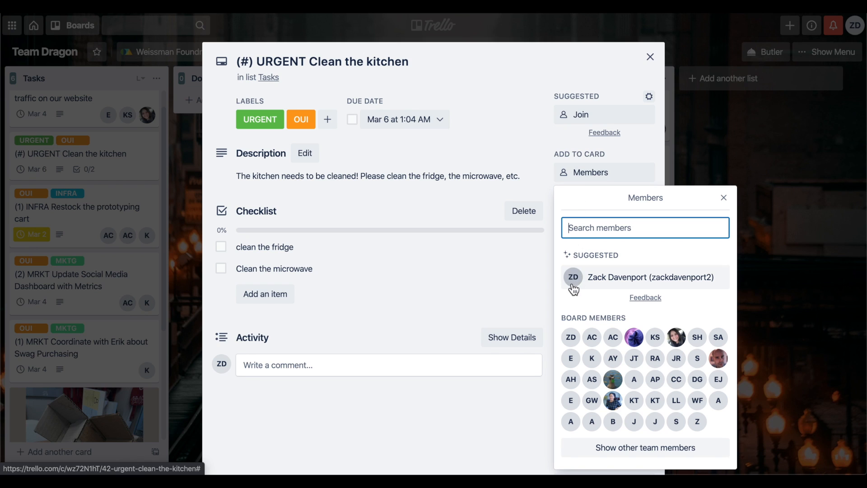
left_click(572, 338)
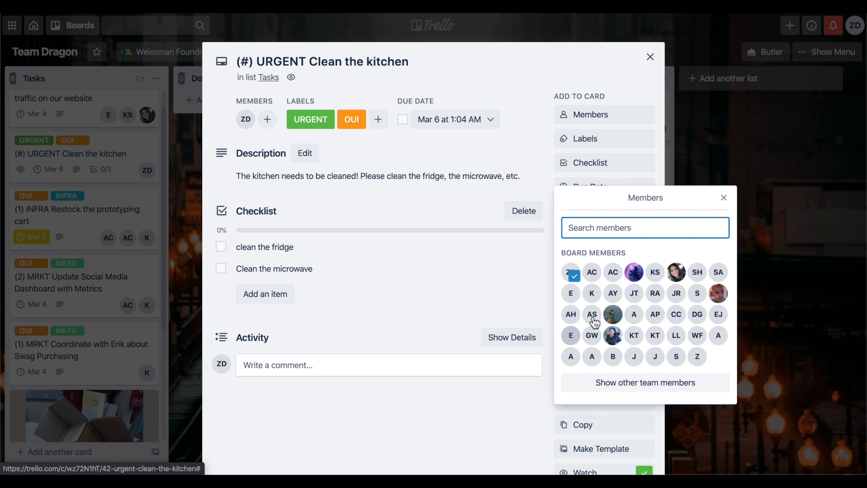
left_click(471, 388)
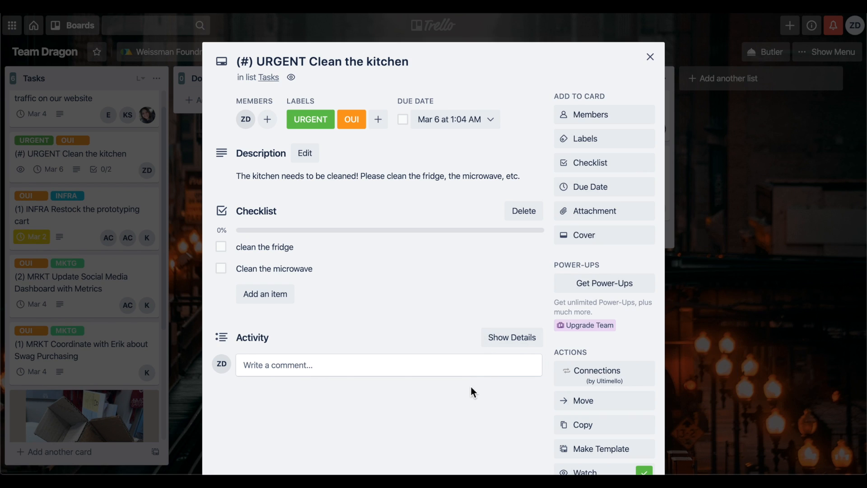
Save the comment "Started this today. Cleaned the fridge." on the kitchen card and close the card.
left_click(373, 365)
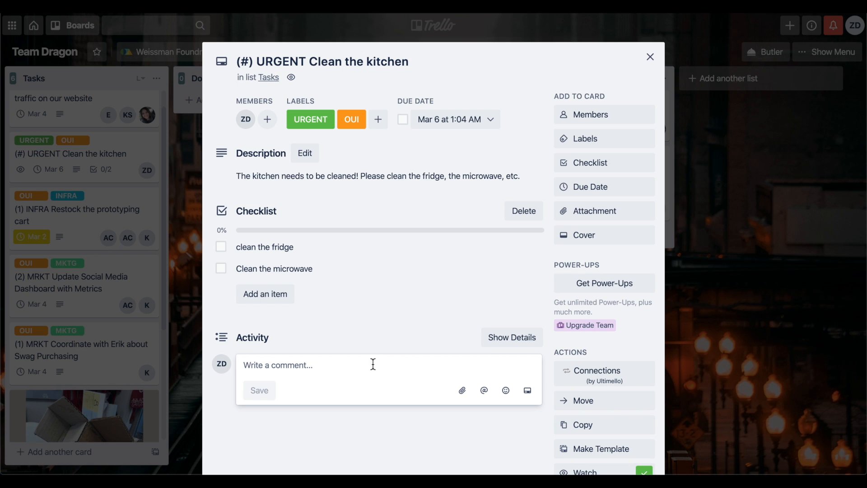
type("St")
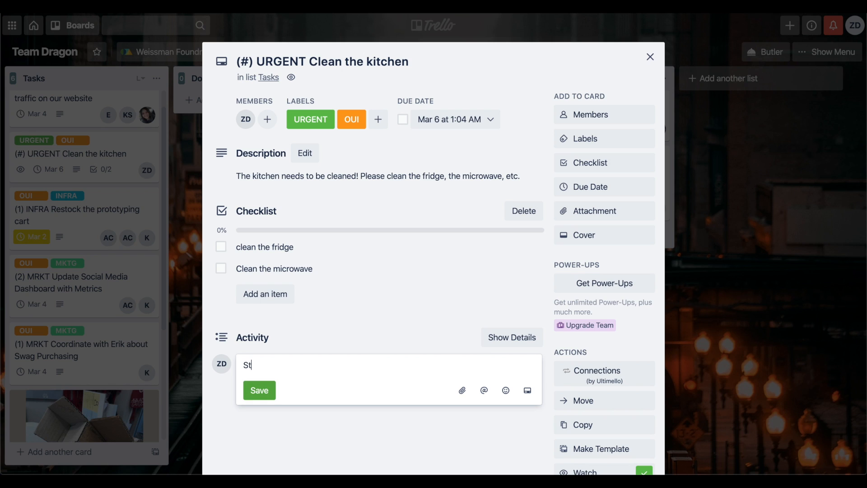
type("arted this toda")
key("BackSpace")
type("today. Clea")
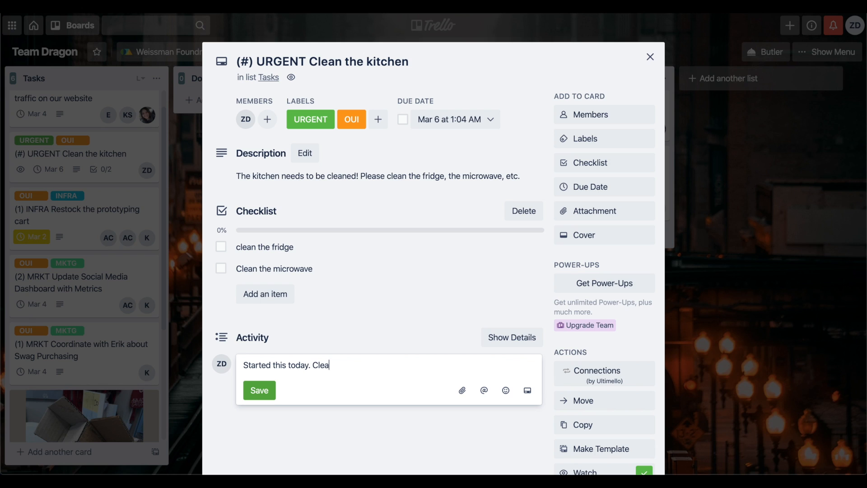
type("ned the fridge.")
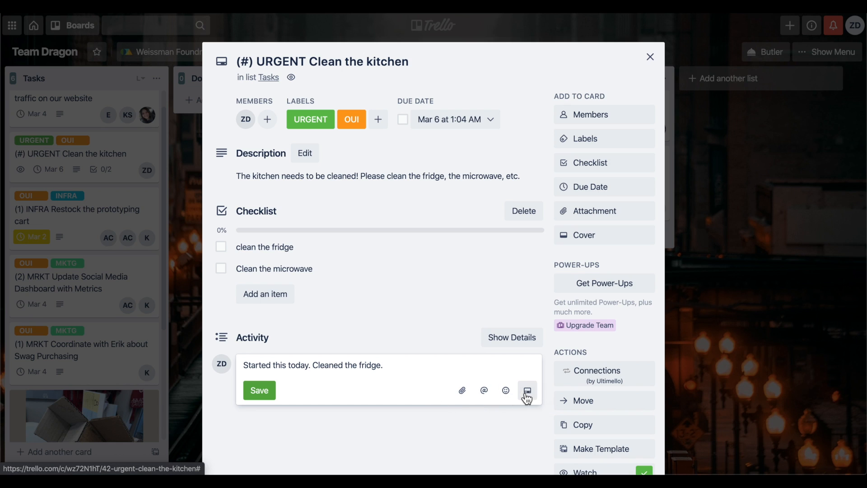
left_click(258, 389)
scroll(381, 355, "down", 2)
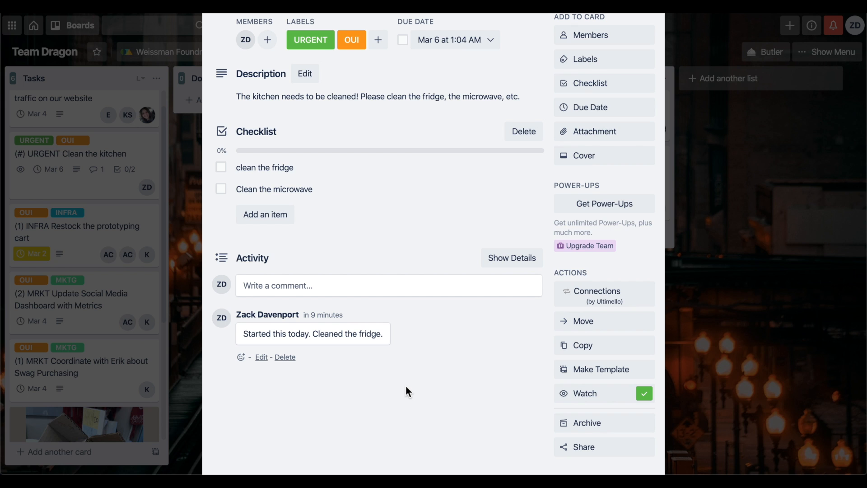
scroll(405, 387, "up", 2)
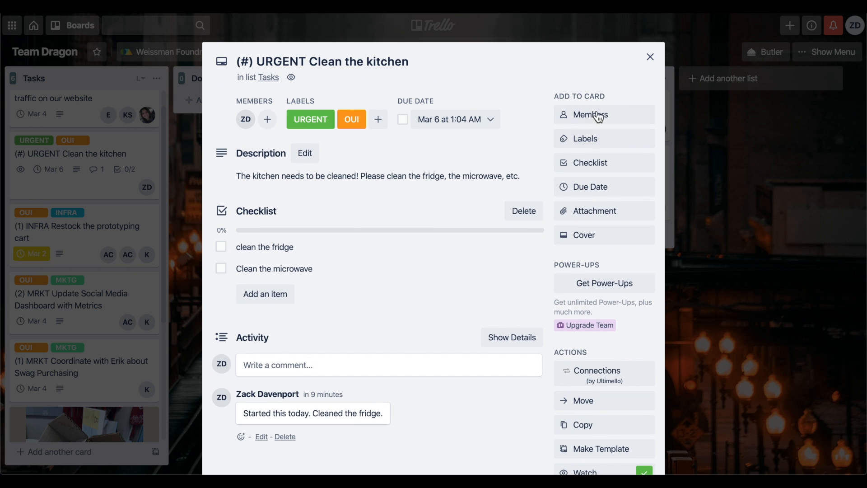
left_click(650, 57)
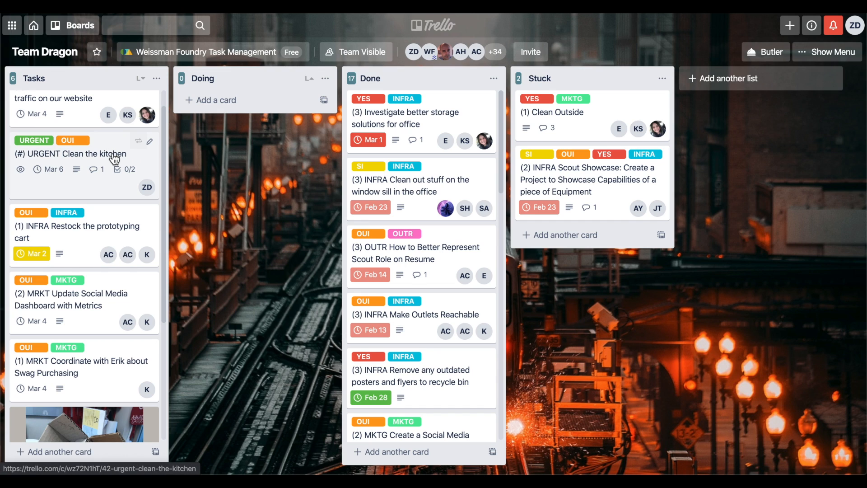
Move the URGENT Clean the kitchen card to the Doing list and check off its "clean the fridge" checklist item.
left_click_drag(114, 159, 258, 111)
left_click_drag(272, 116, 272, 116)
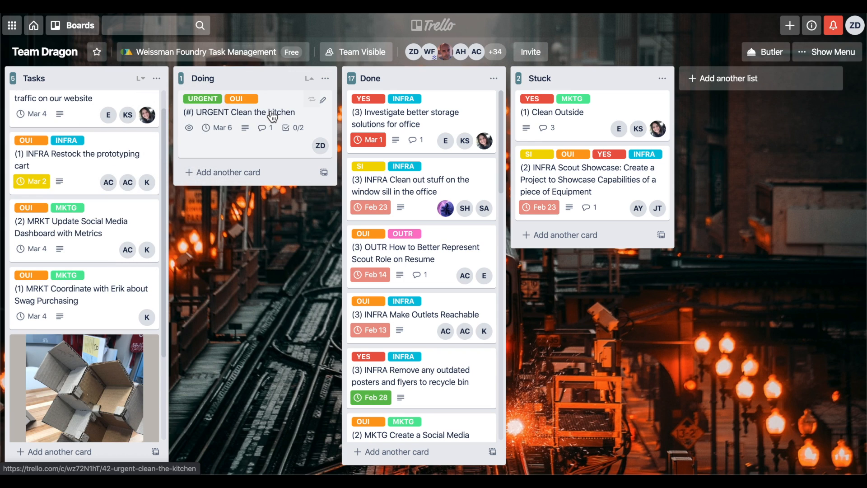
left_click(273, 117)
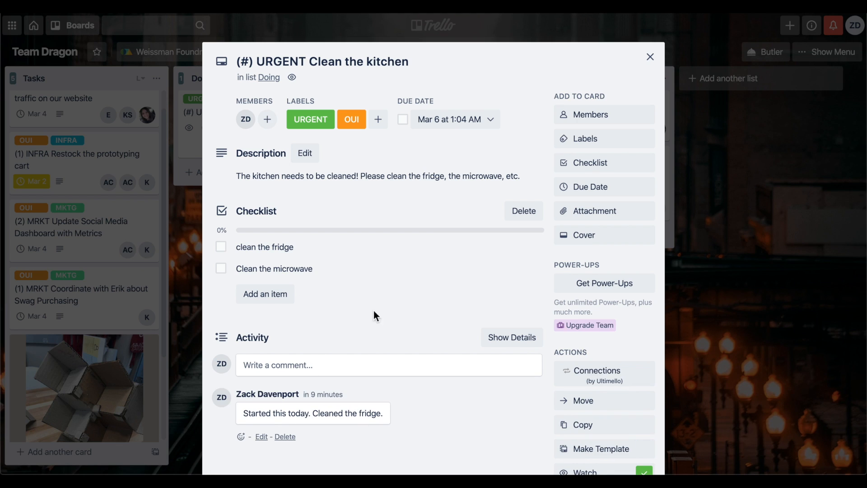
left_click(222, 248)
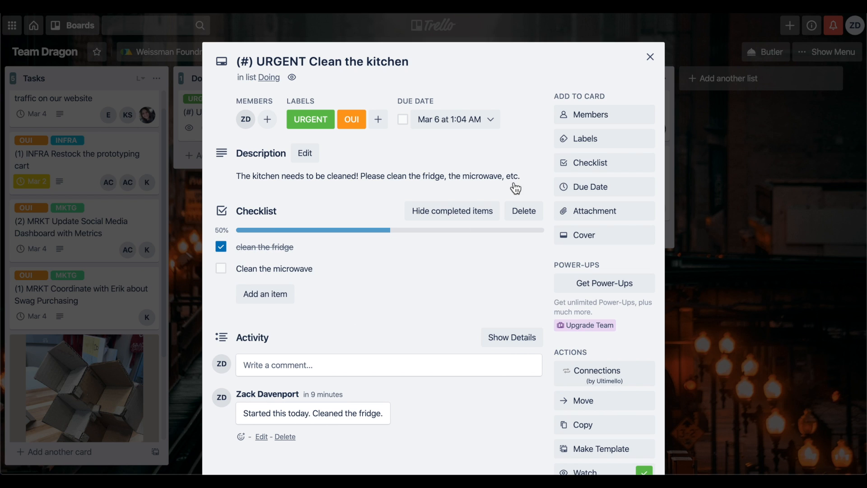
left_click(651, 57)
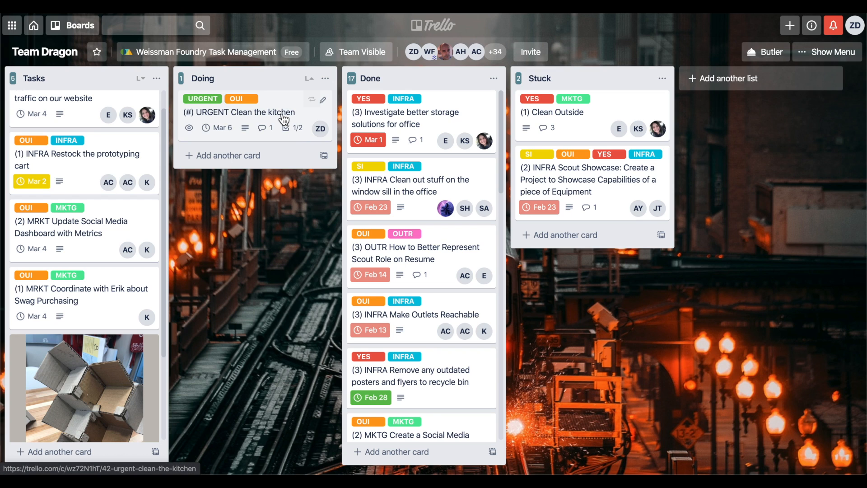
Move the kitchen card to the Stuck list and save the comment "Couldn't find the cleaning supplies" on it.
left_click_drag(284, 119, 629, 258)
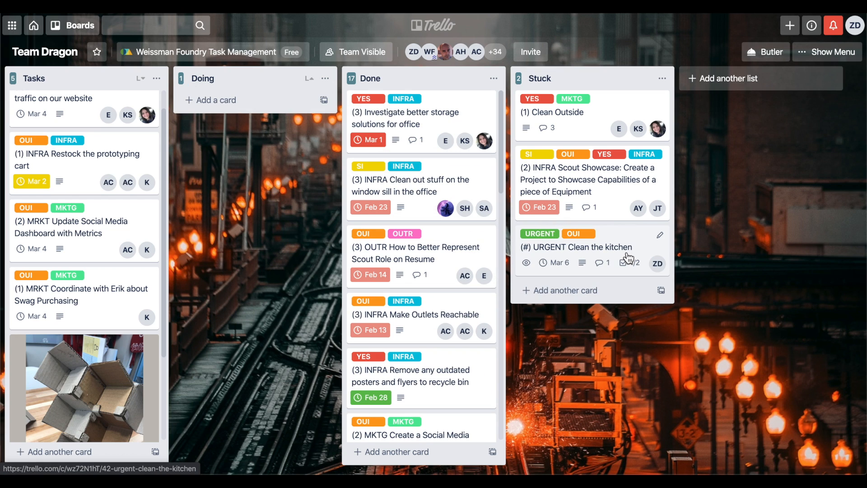
left_click(627, 254)
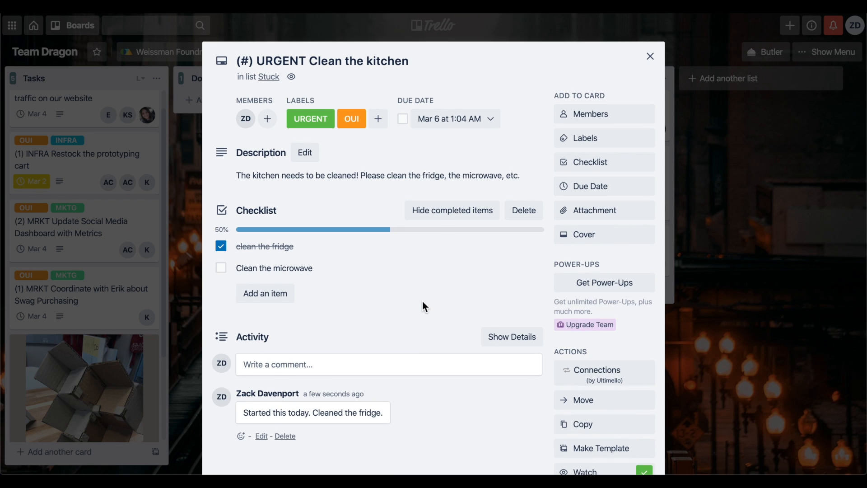
scroll(422, 302, "down", 2)
left_click(357, 300)
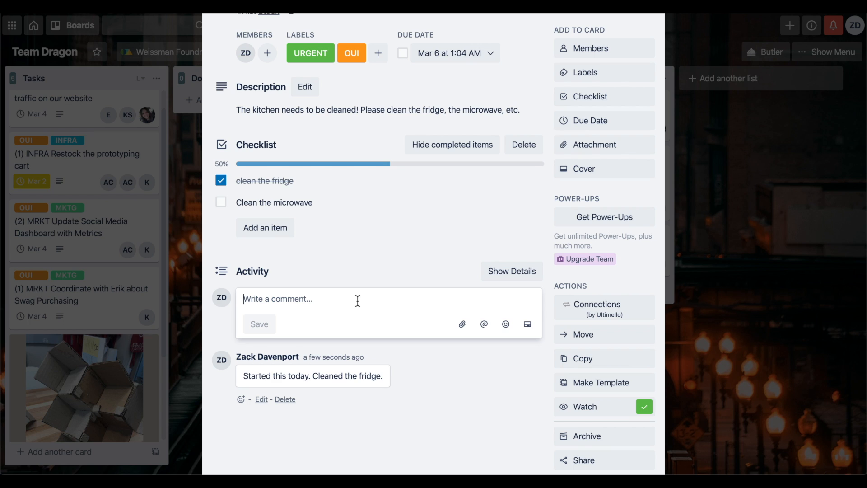
type("Cou")
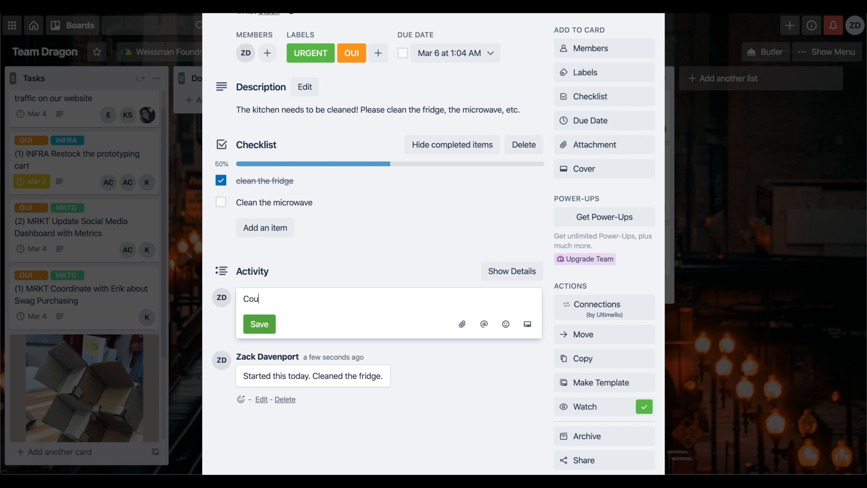
type("ldn't find the cleaning supplies")
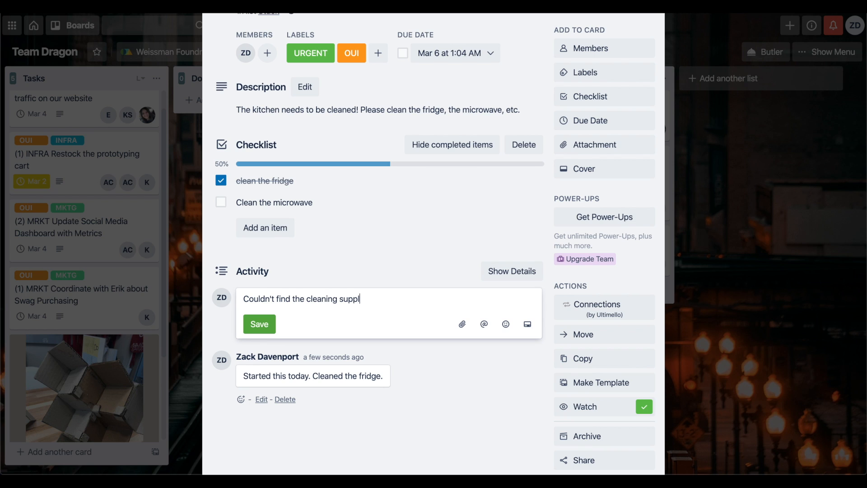
left_click(260, 324)
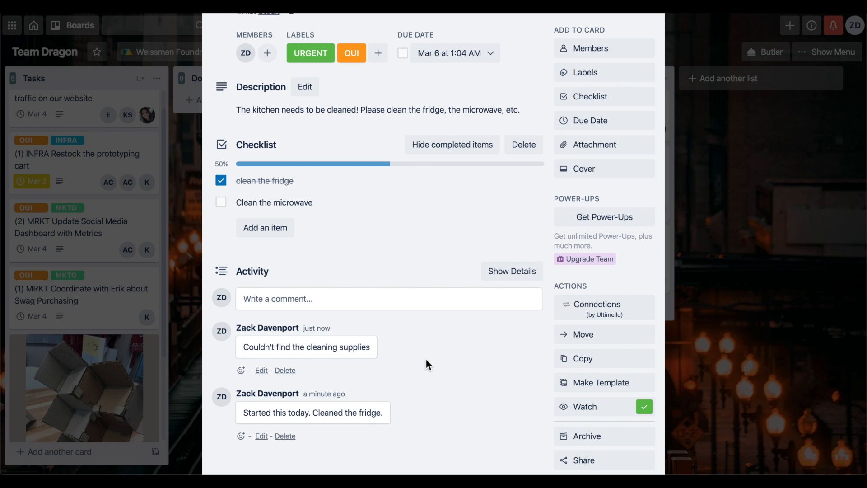
left_click(715, 344)
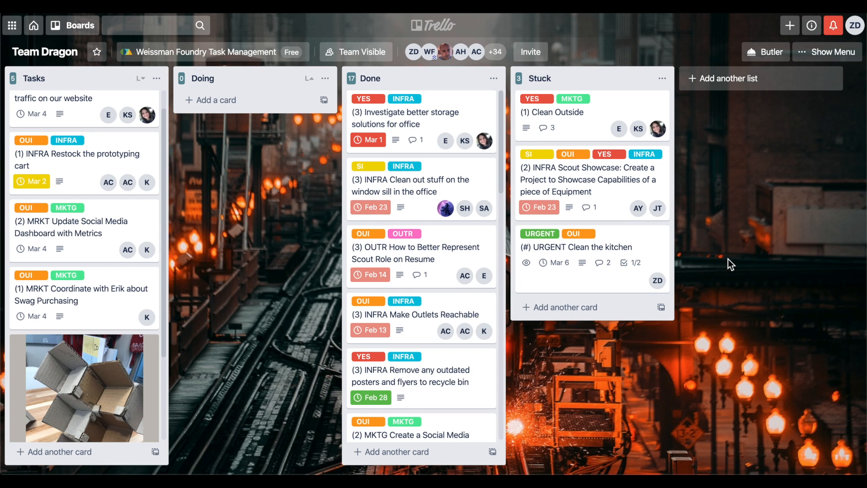
Move the kitchen card back to Doing and on to the Done list, directly below the office storage solutions card.
left_click_drag(622, 257, 257, 186)
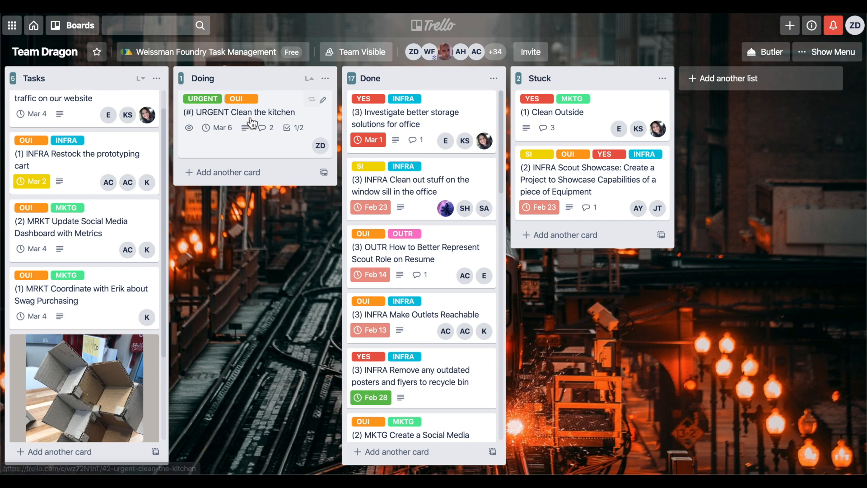
left_click_drag(252, 122, 425, 167)
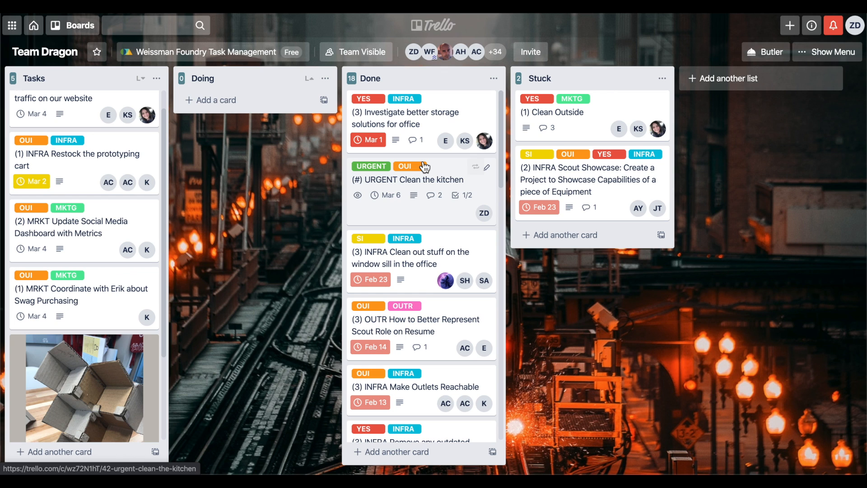
Review the cards in the Done and Tasks lists, collapsing the card labels to plain color bars and expanding them again.
scroll(425, 167, "down", 15)
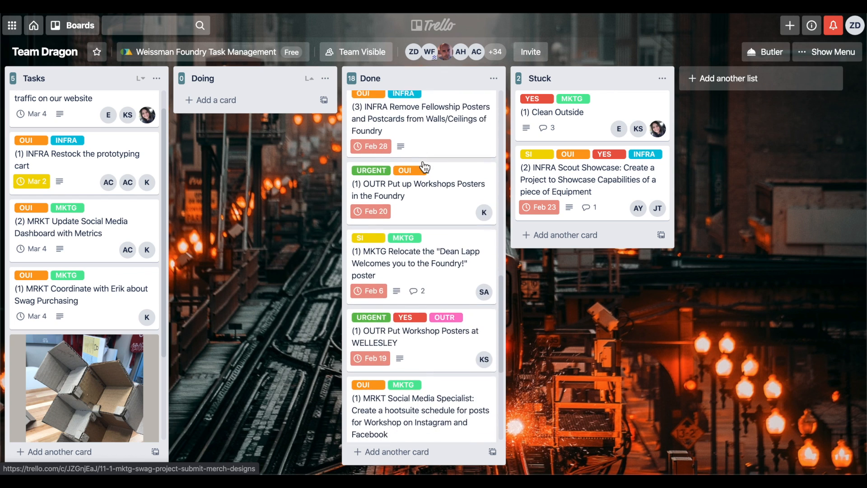
scroll(425, 167, "down", 5)
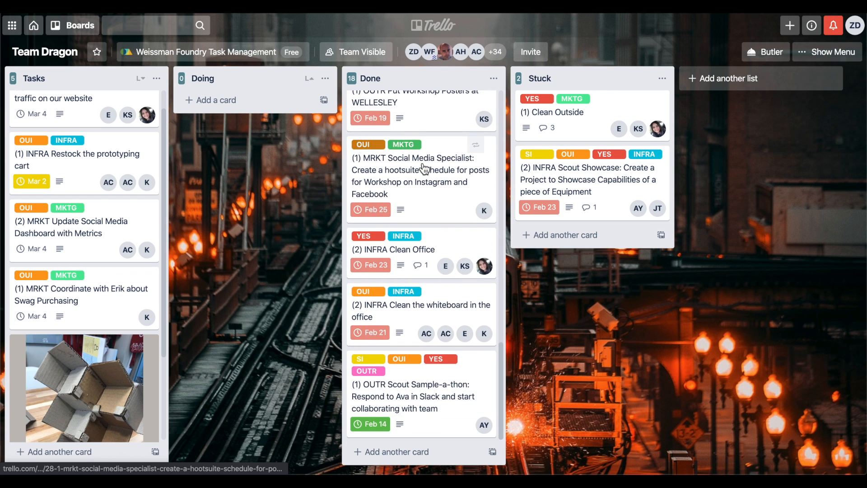
scroll(425, 167, "up", 9)
scroll(424, 170, "up", 10)
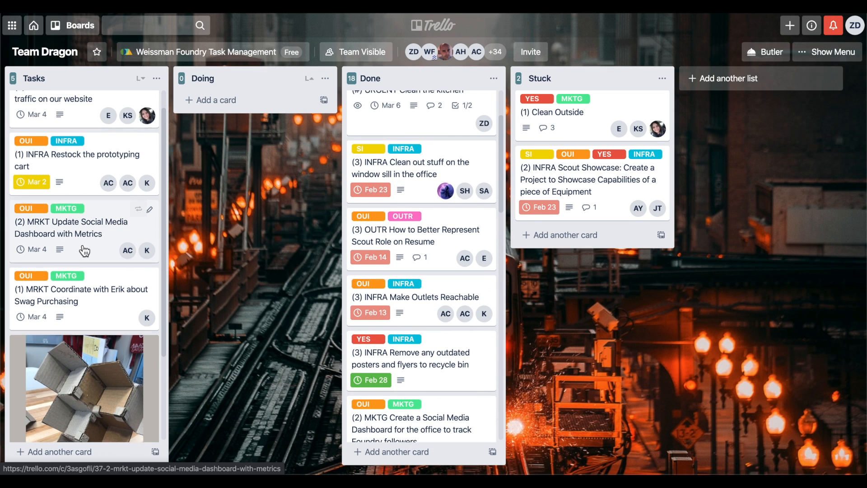
scroll(85, 252, "up", 1)
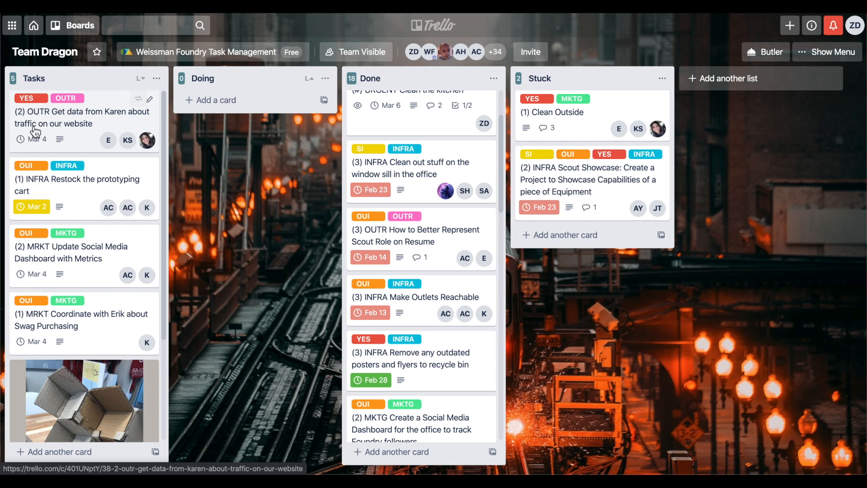
scroll(36, 176, "down", 5)
scroll(35, 178, "up", 5)
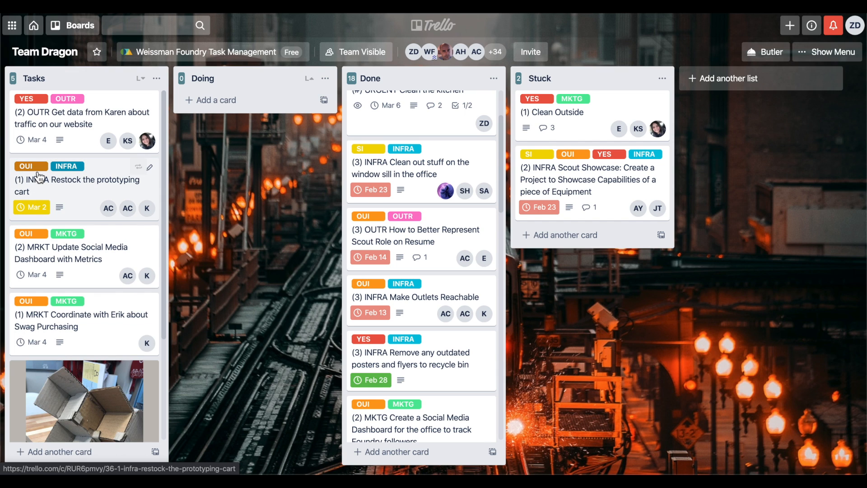
scroll(35, 178, "down", 5)
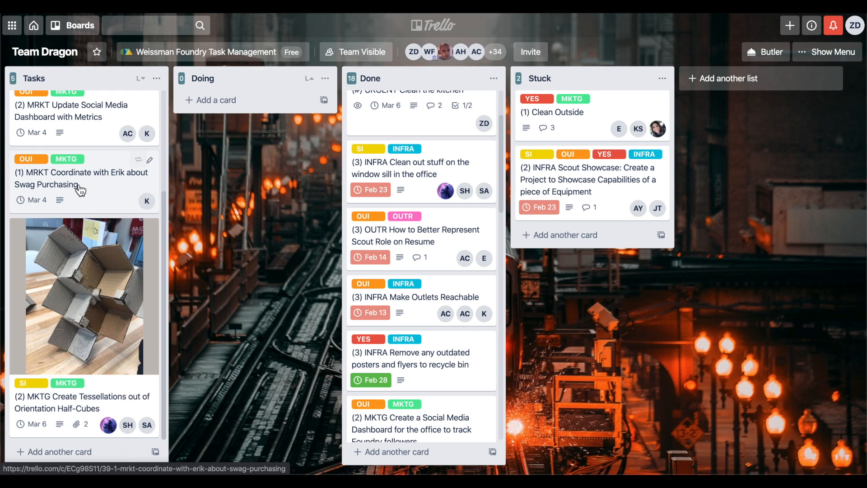
left_click(73, 161)
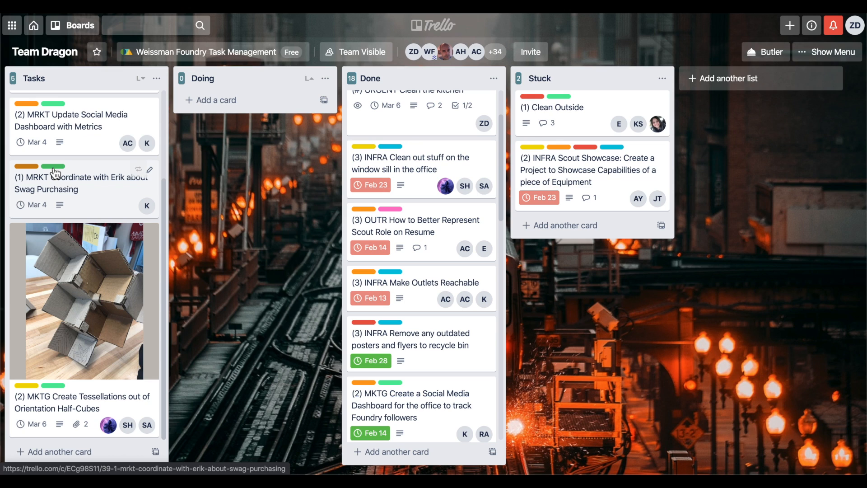
left_click(54, 168)
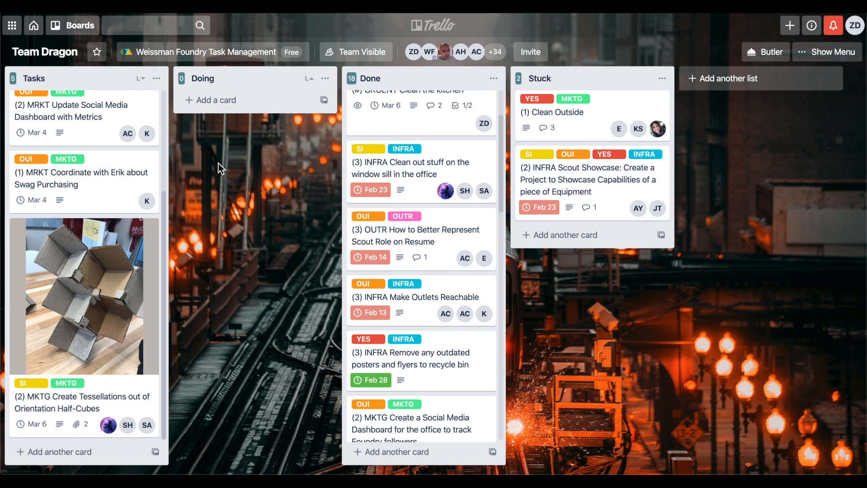
Switch to the TASK BACKLOG board and look across its lists from TEMPLATES to #4 FLT Tasks.
left_click(72, 28)
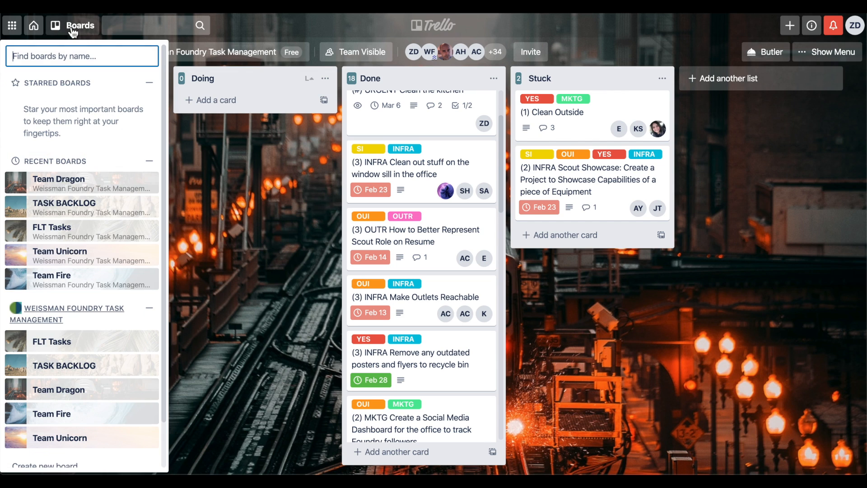
left_click(92, 369)
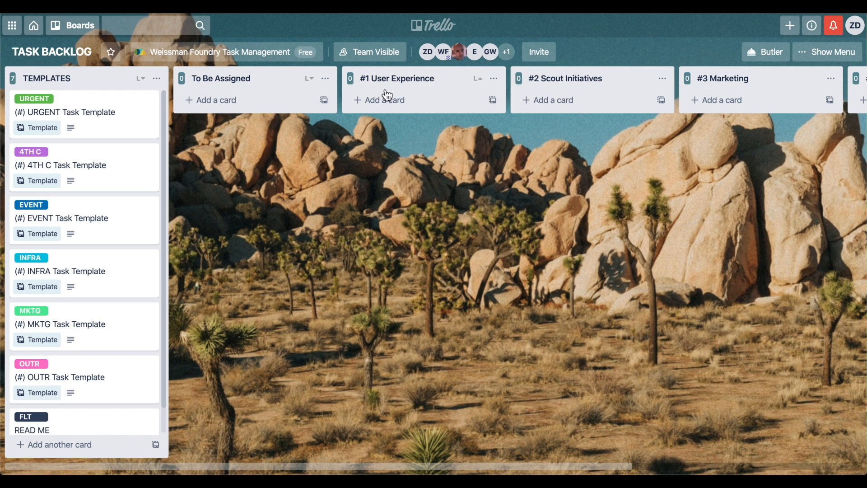
scroll(387, 95, "right", 3)
scroll(386, 94, "right", 6)
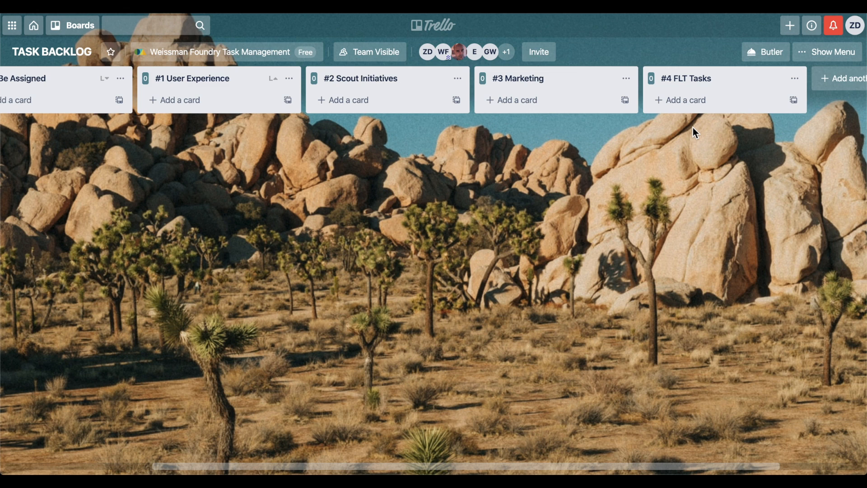
scroll(694, 128, "left", 3)
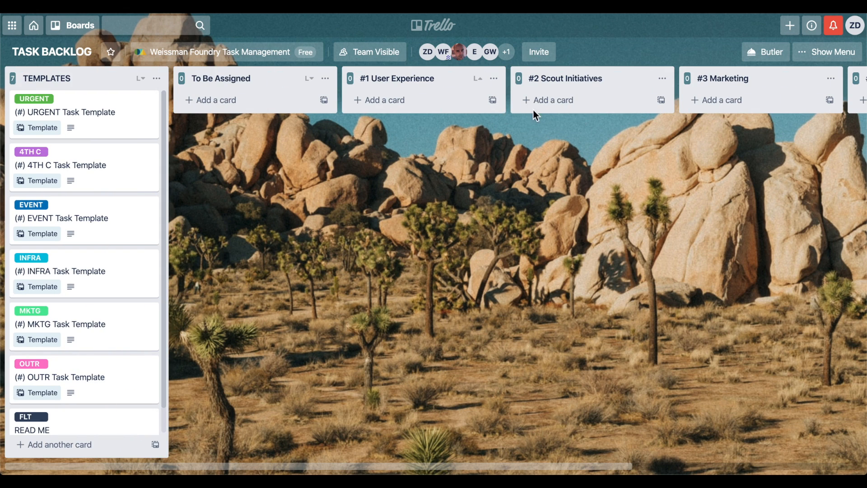
Switch to the FLT Tasks board to view its lists, and browse the list of available boards.
left_click(73, 25)
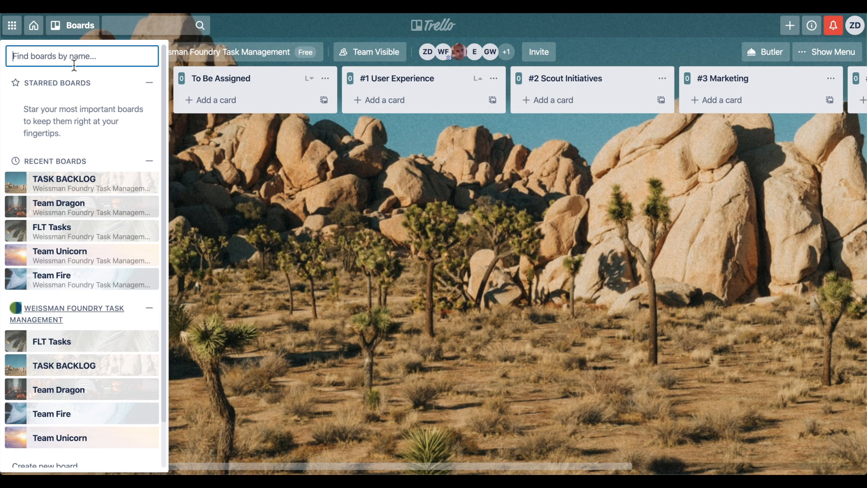
left_click(96, 234)
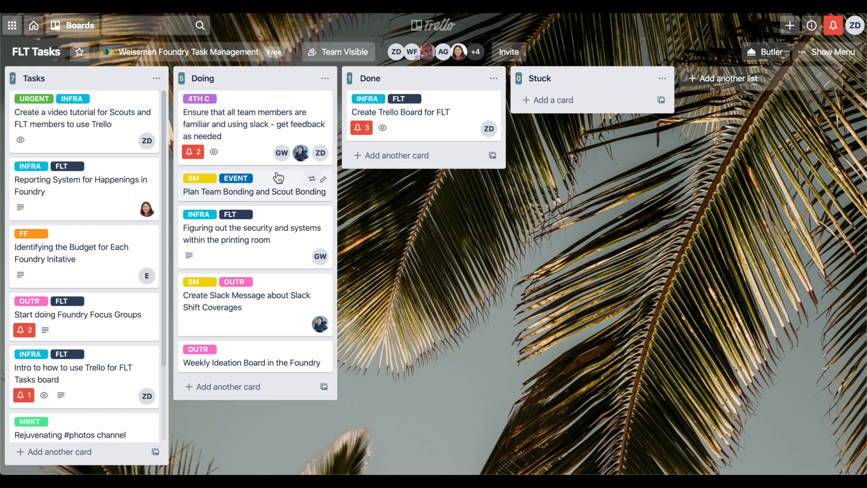
left_click(58, 32)
scroll(73, 194, "down", 2)
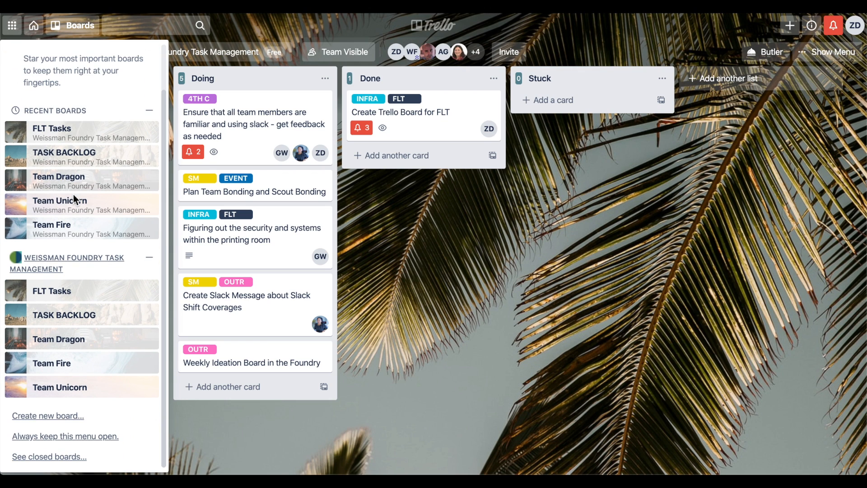